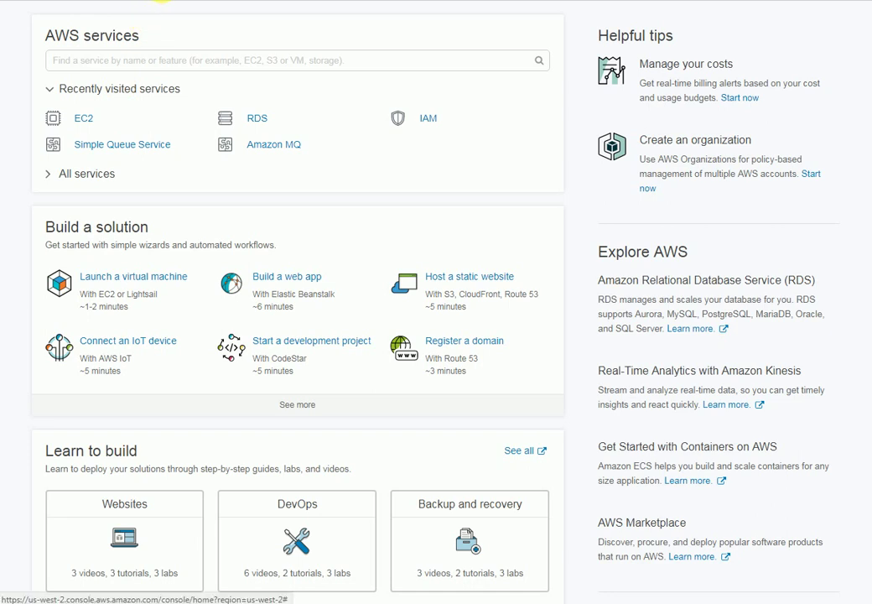
- Open the RDS dashboard from the Services menu and scroll to the Create instance section
click(156, 2)
click(218, 356)
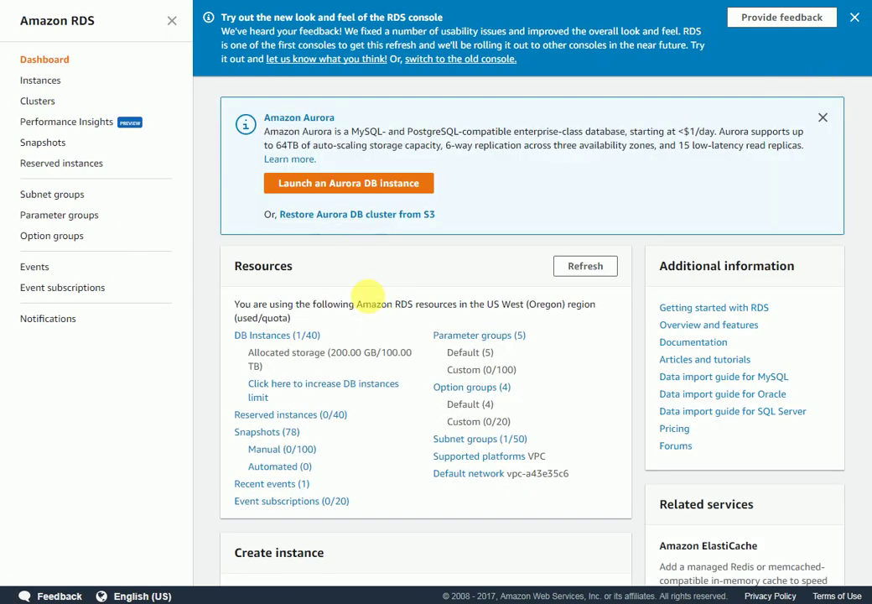
scroll(367, 301, down, 3)
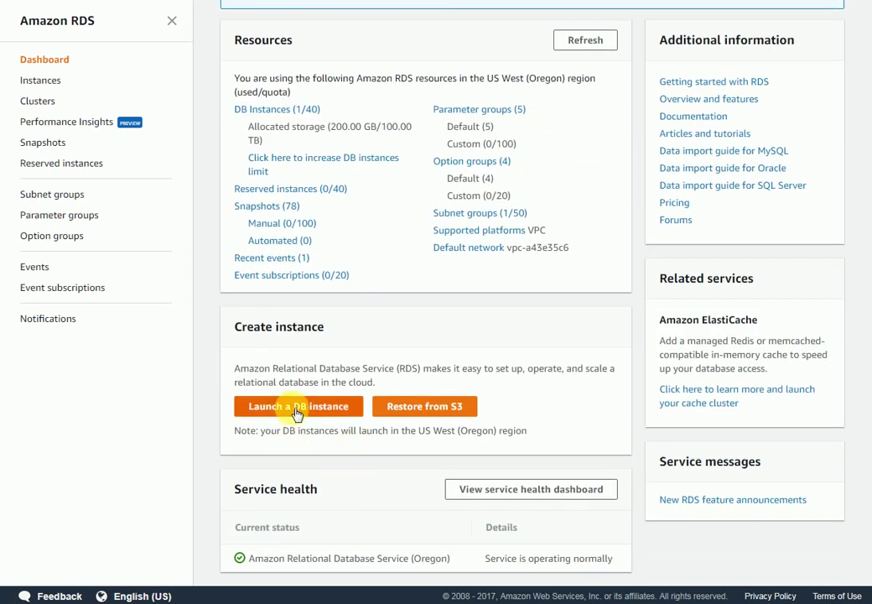
- Launch a new DB instance, dismiss the banner, and pick Microsoft SQL Server Standard Edition
click(299, 411)
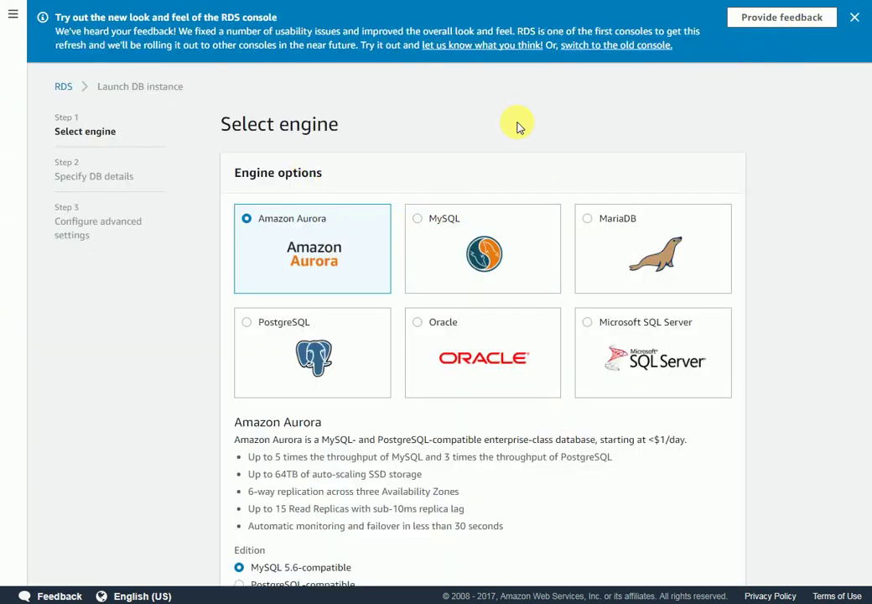
click(855, 17)
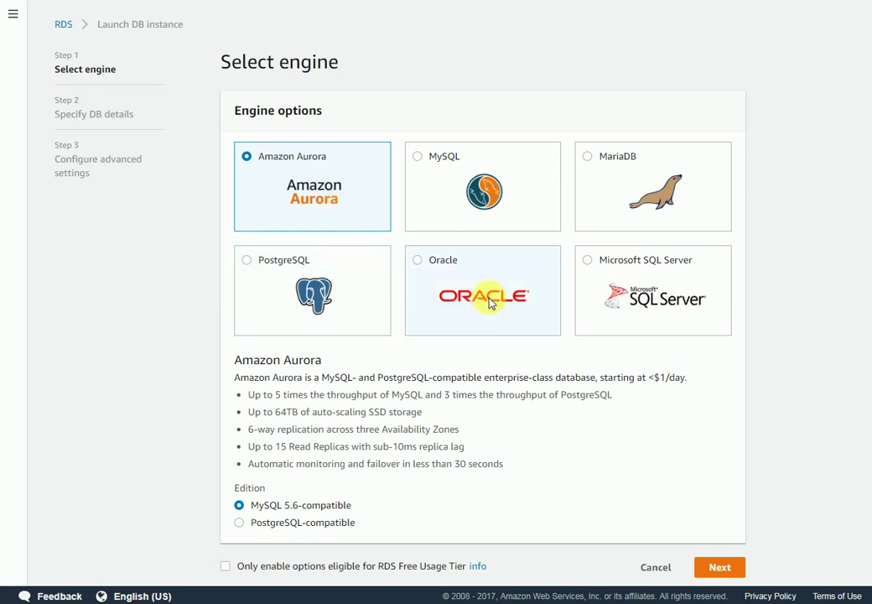
click(588, 263)
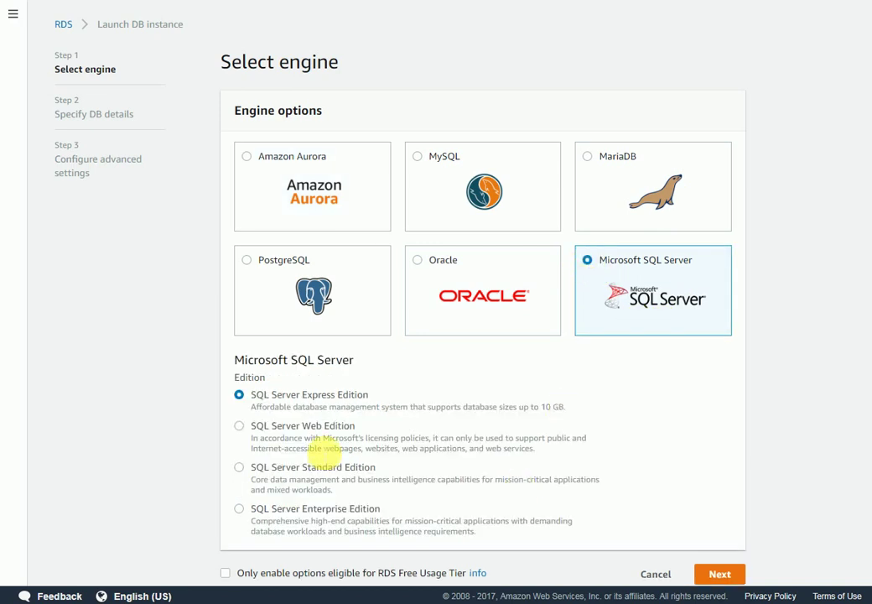
scroll(365, 396, down, 1)
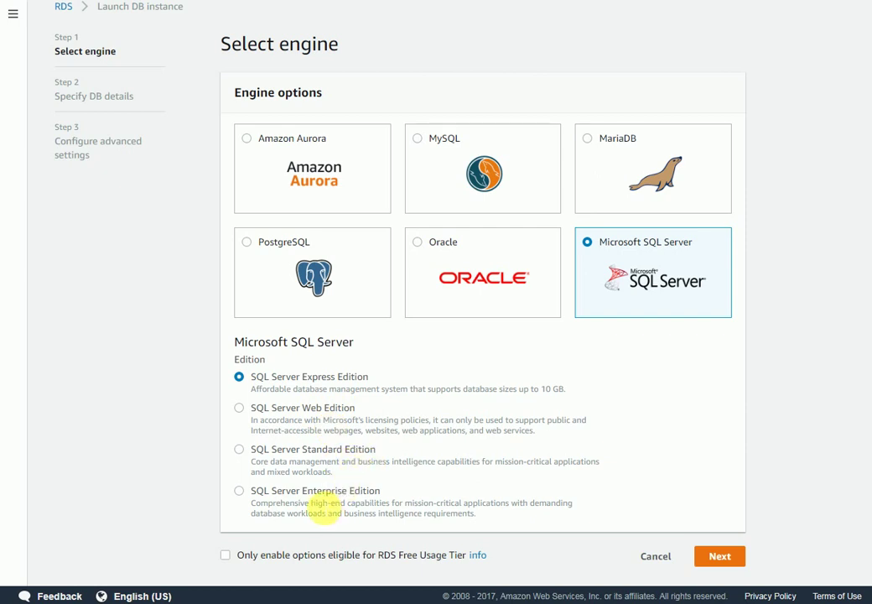
click(239, 451)
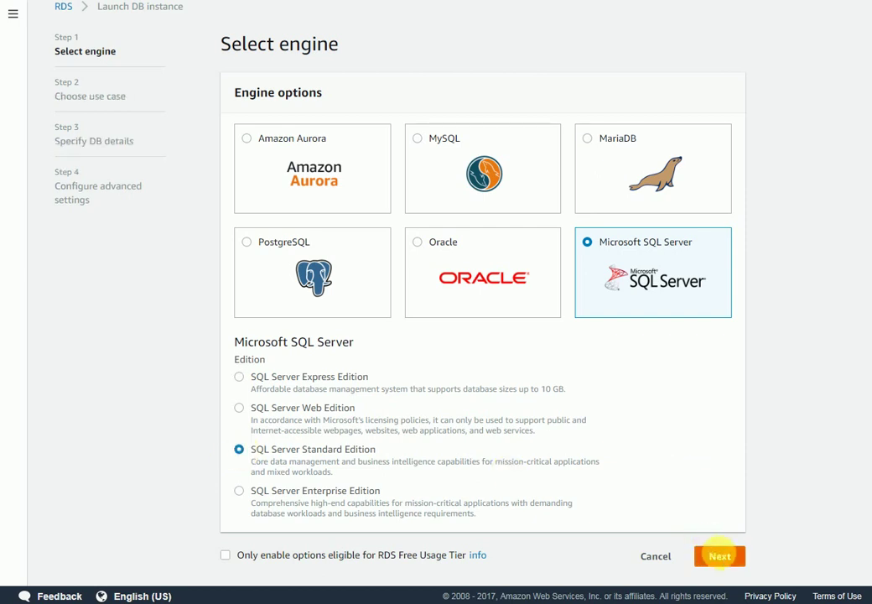
click(720, 556)
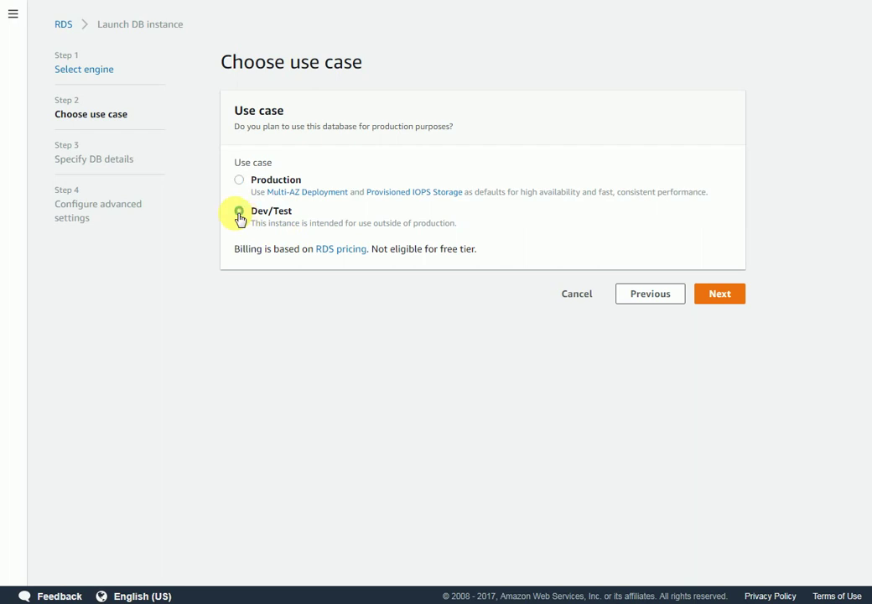
- Accept the Dev/Test use case and advance to Specify DB details
click(720, 295)
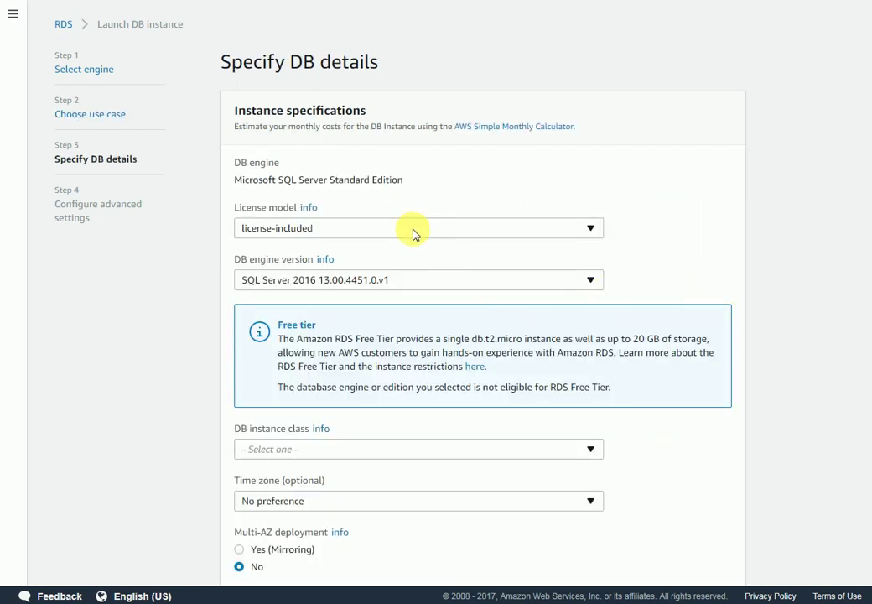
- Keep license-included licensing and SQL Server 2016 13.00.4451.0.v1 as the engine version
click(299, 230)
click(297, 250)
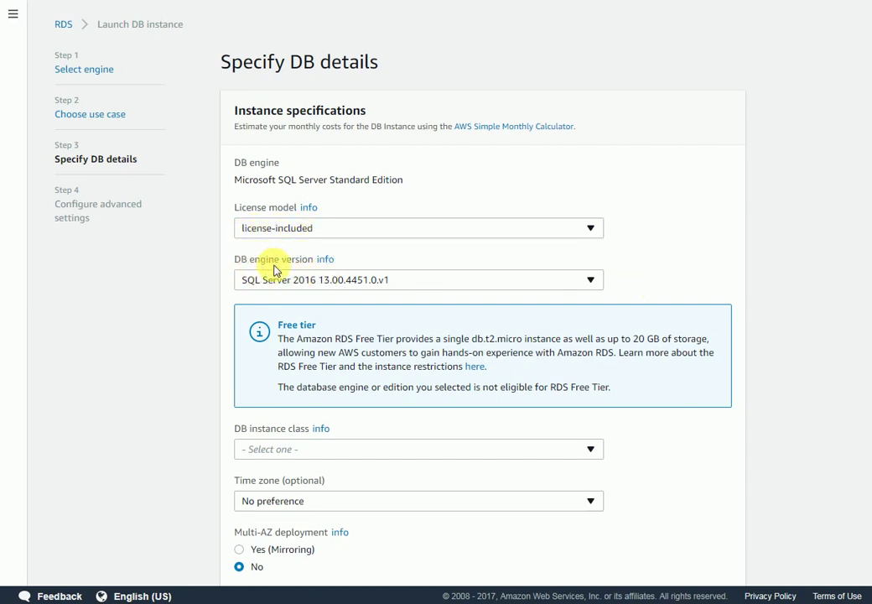
click(443, 281)
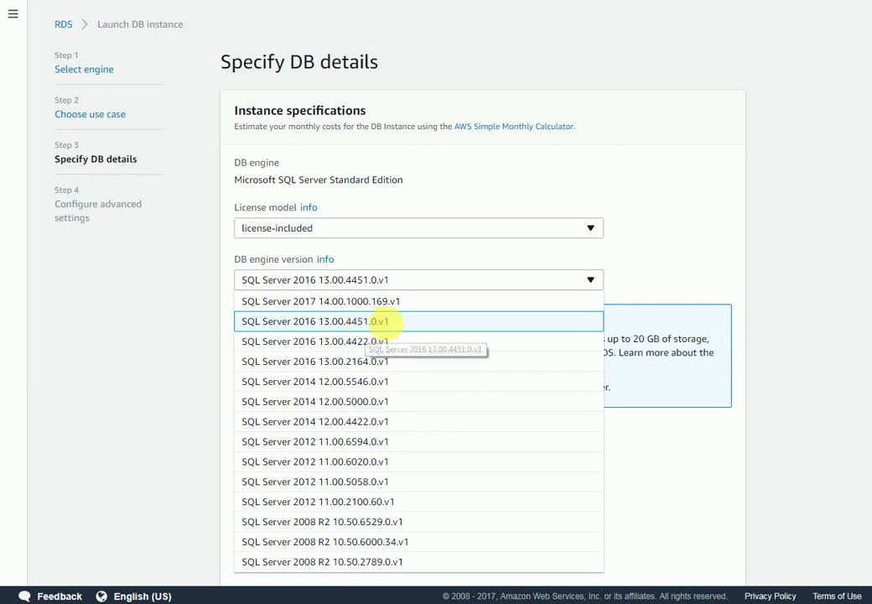
click(391, 324)
scroll(311, 377, down, 2)
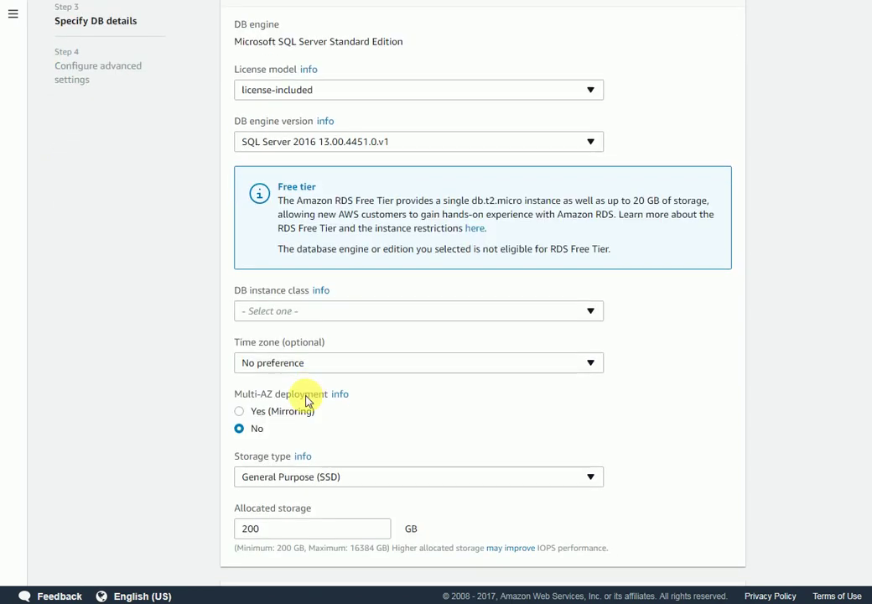
- Choose the db.m4.large instance class with General Purpose (SSD) storage of 200 GB
click(320, 314)
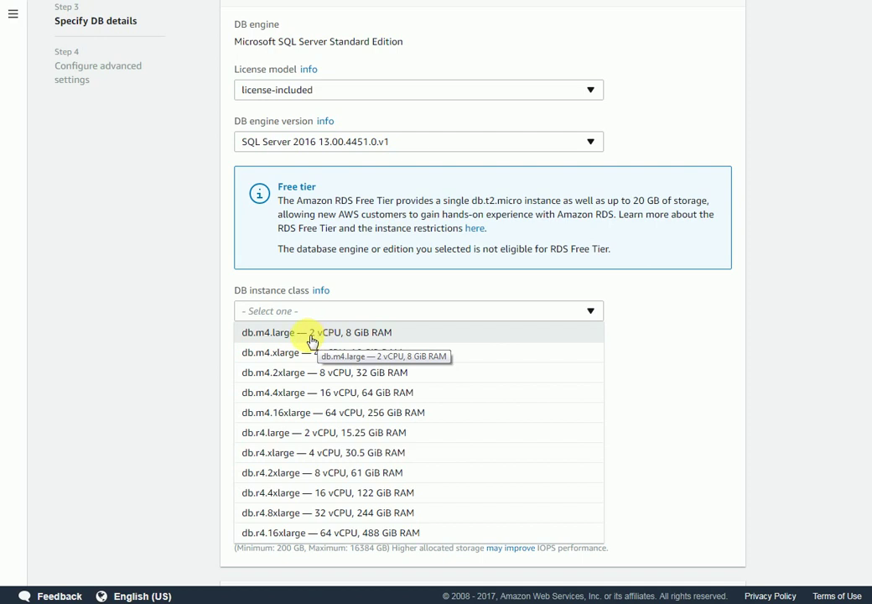
click(311, 335)
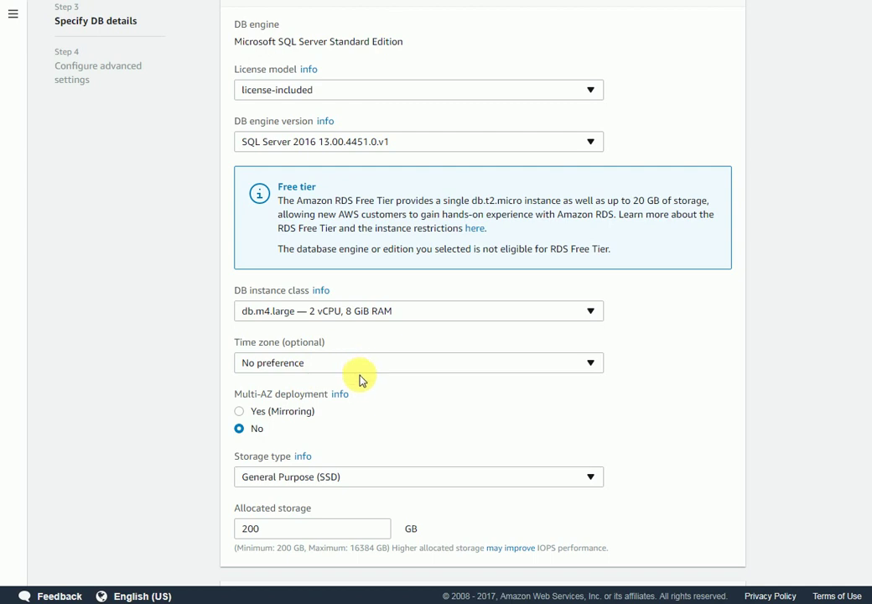
scroll(186, 416, down, 1)
scroll(185, 416, down, 1)
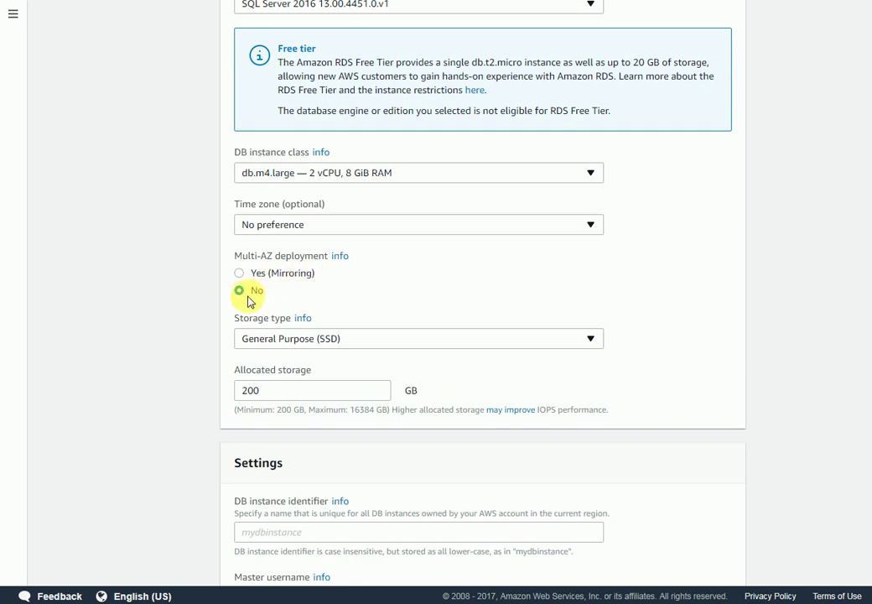
scroll(249, 300, down, 2)
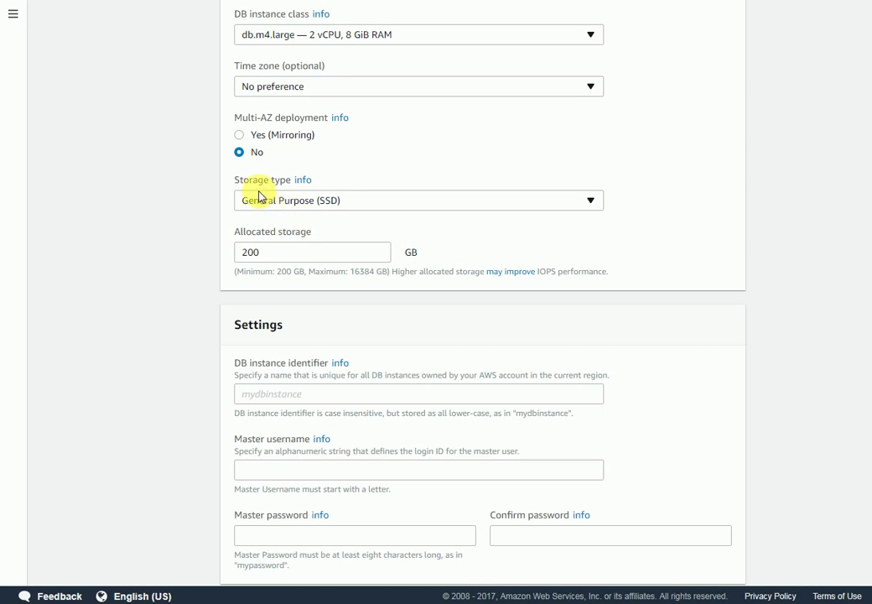
click(328, 206)
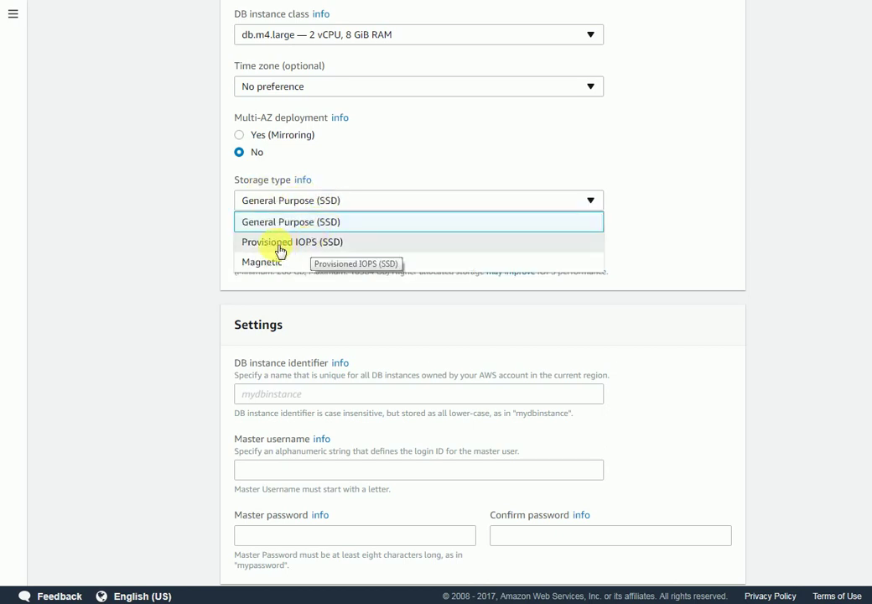
click(328, 224)
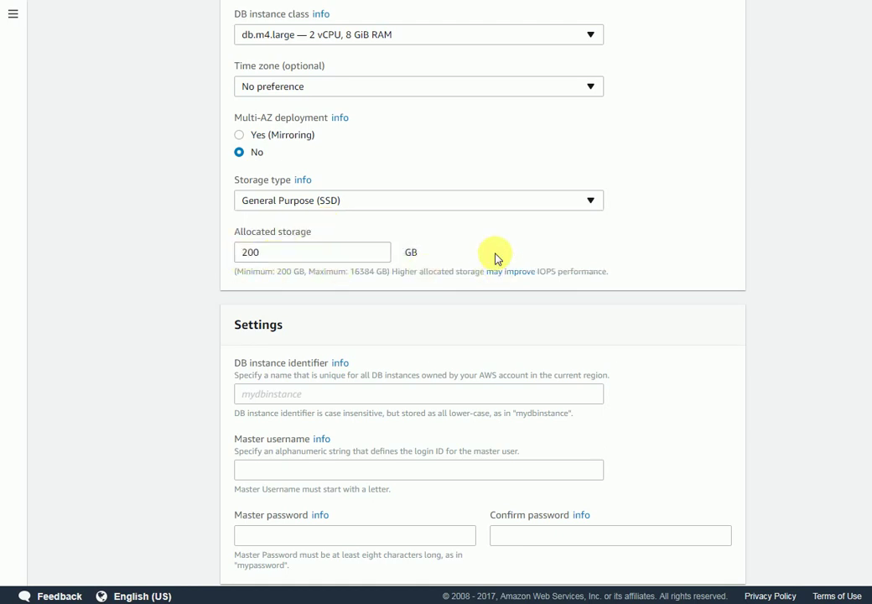
scroll(496, 258, down, 1)
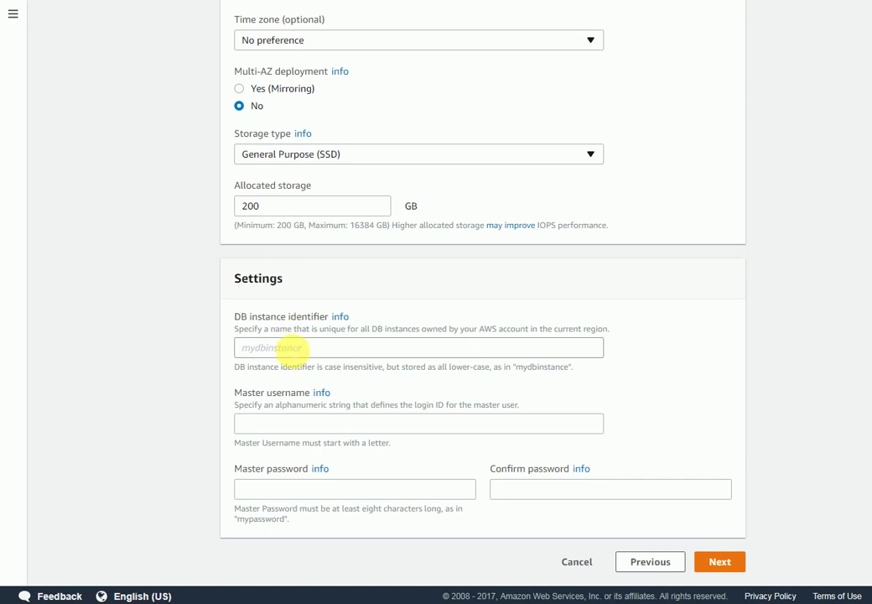
- Name the instance my-rds and fill in the master username, password and password confirmation
click(292, 347)
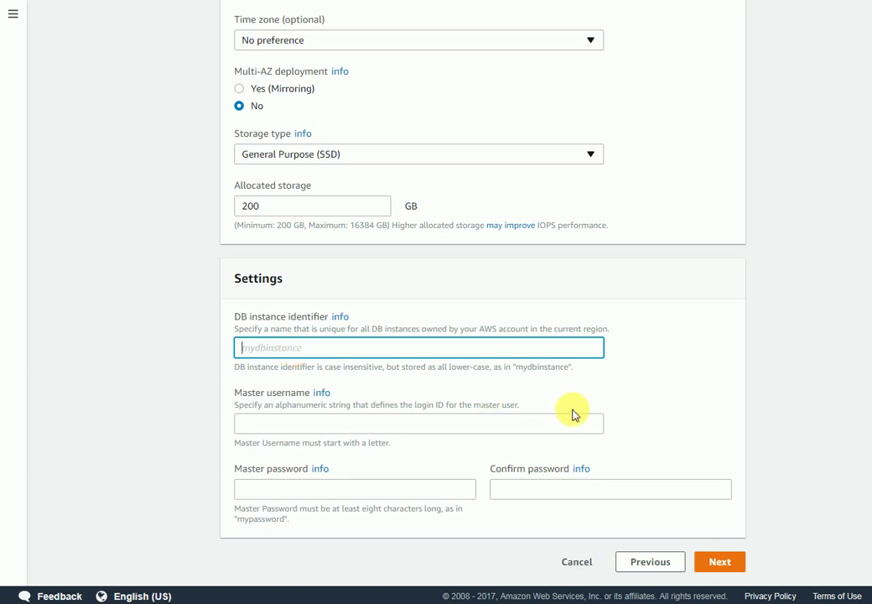
text(my-rds)
click(440, 426)
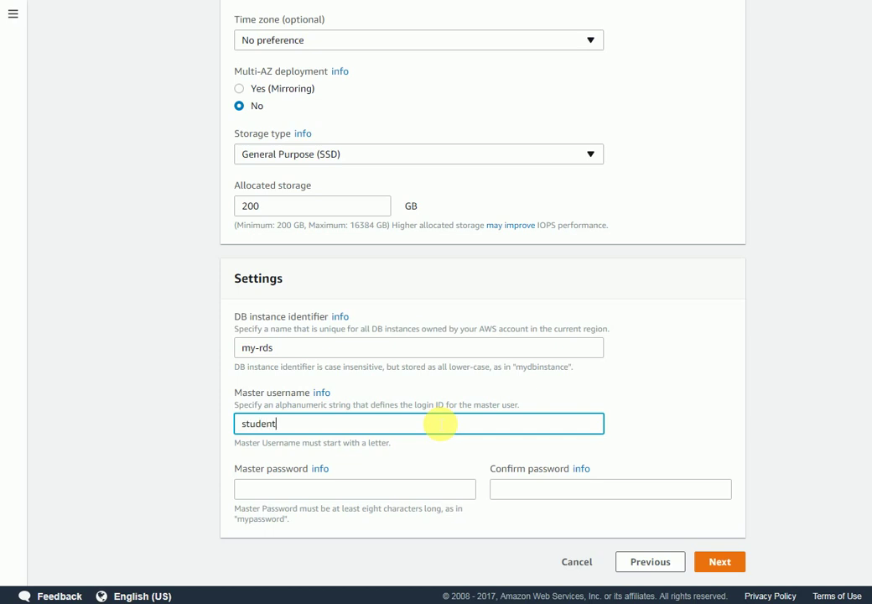
text(student)
click(401, 493)
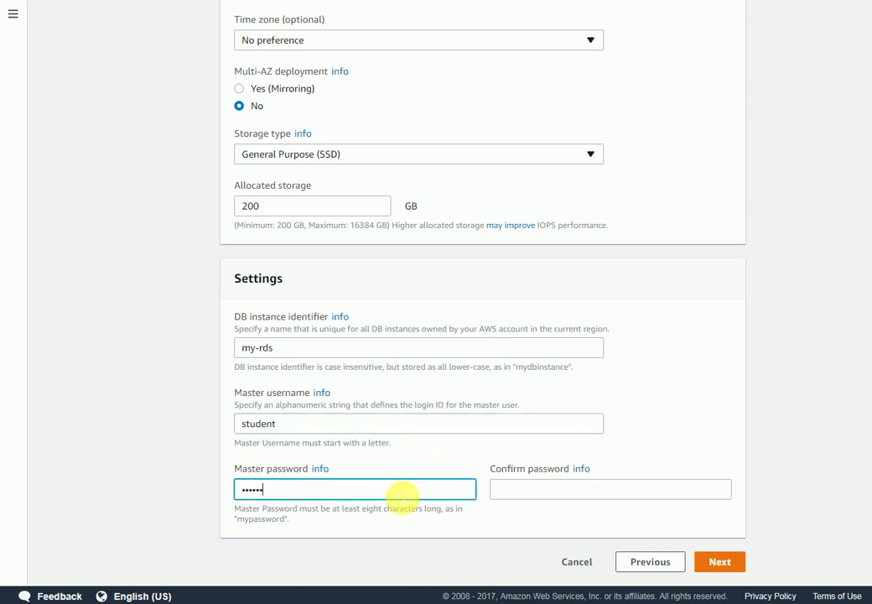
key(Tab)
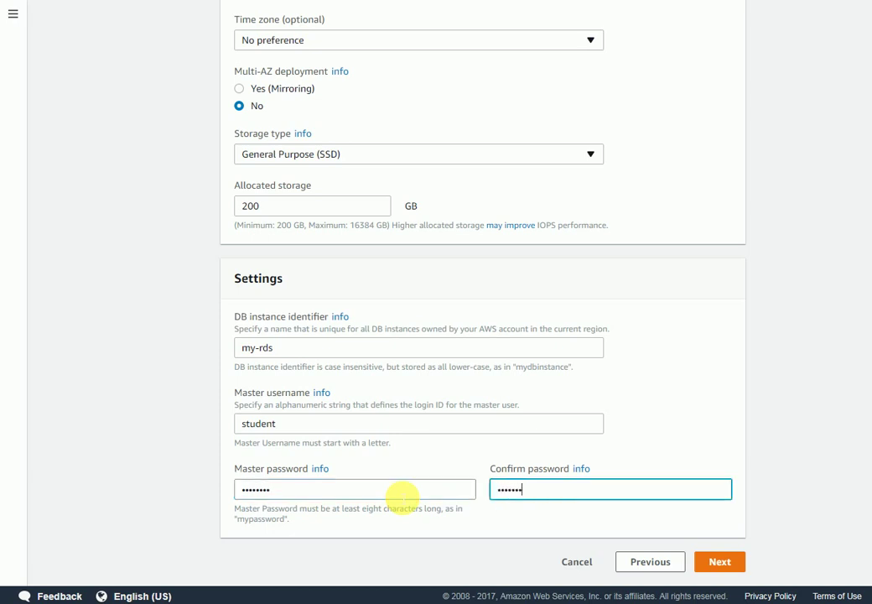
click(719, 563)
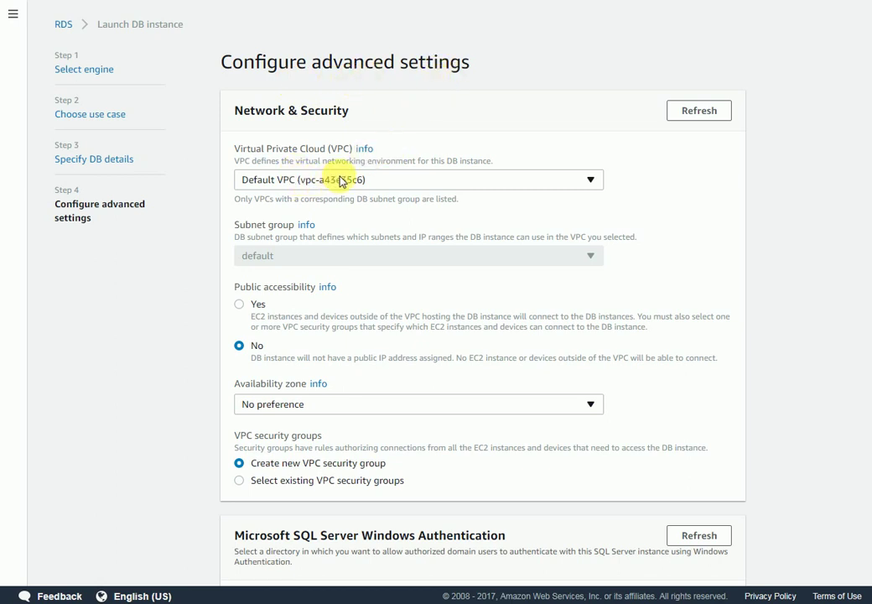
- Place the instance in Lab VPC (vpc-872dd1fe) and set Public accessibility to Yes
click(369, 186)
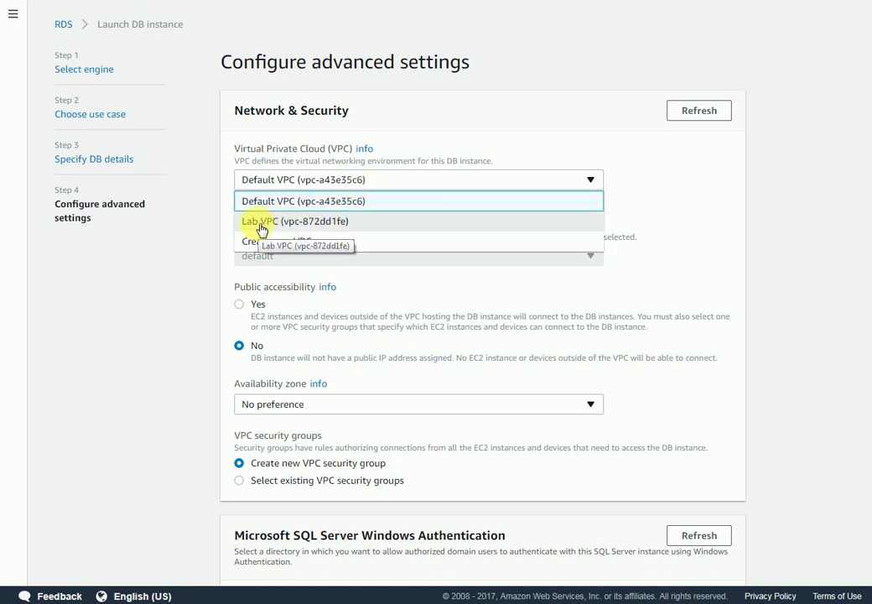
click(316, 223)
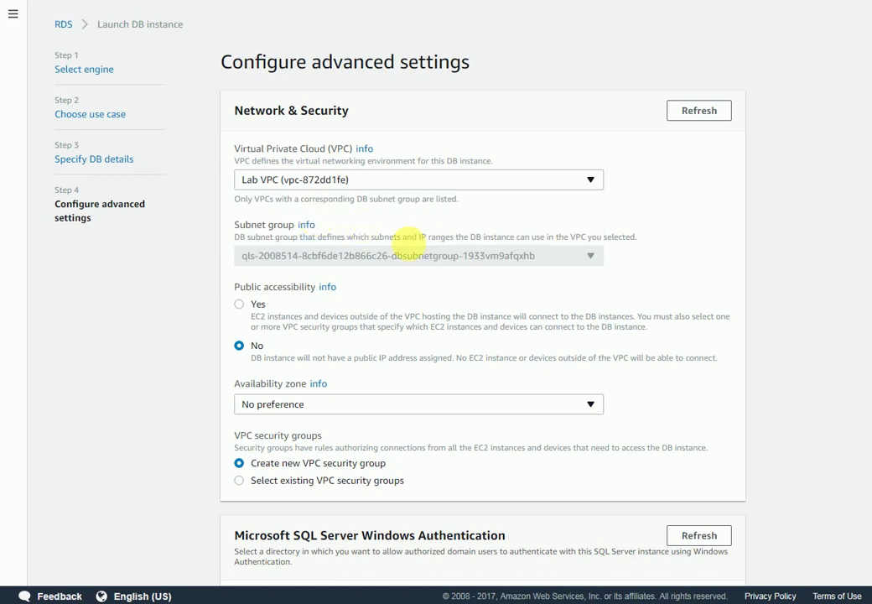
scroll(324, 272, down, 1)
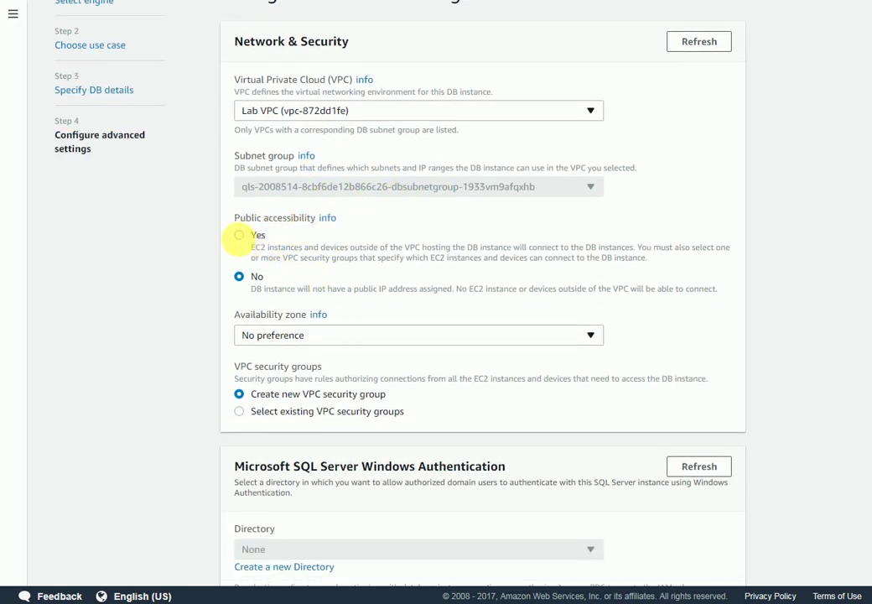
click(240, 236)
scroll(380, 224, down, 2)
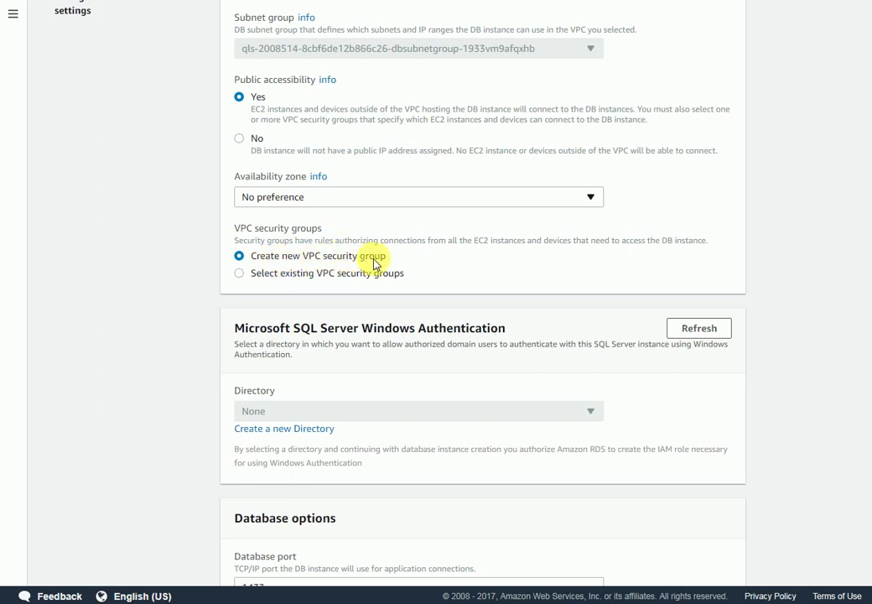
- Choose 0 days for Backup retention period, leaving encryption disabled
scroll(376, 266, down, 2)
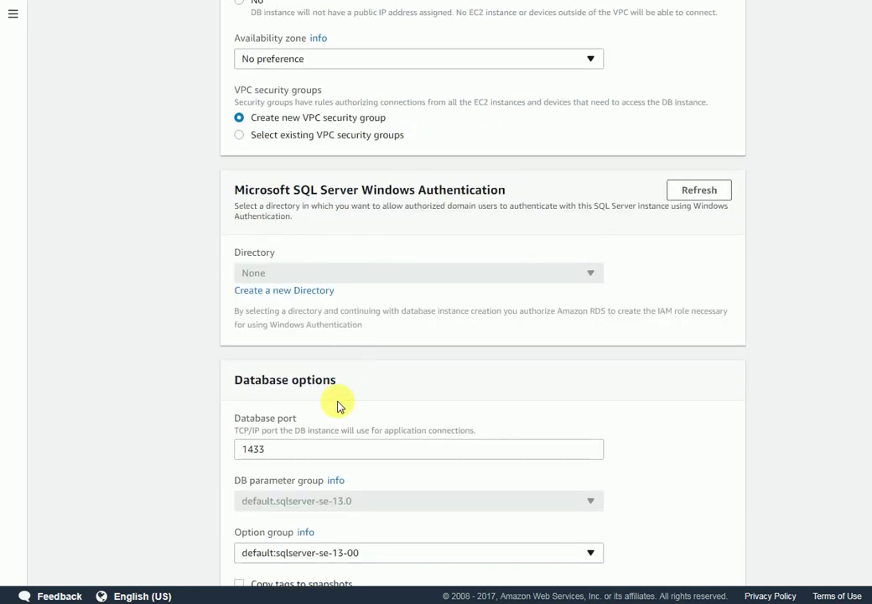
scroll(340, 378, down, 2)
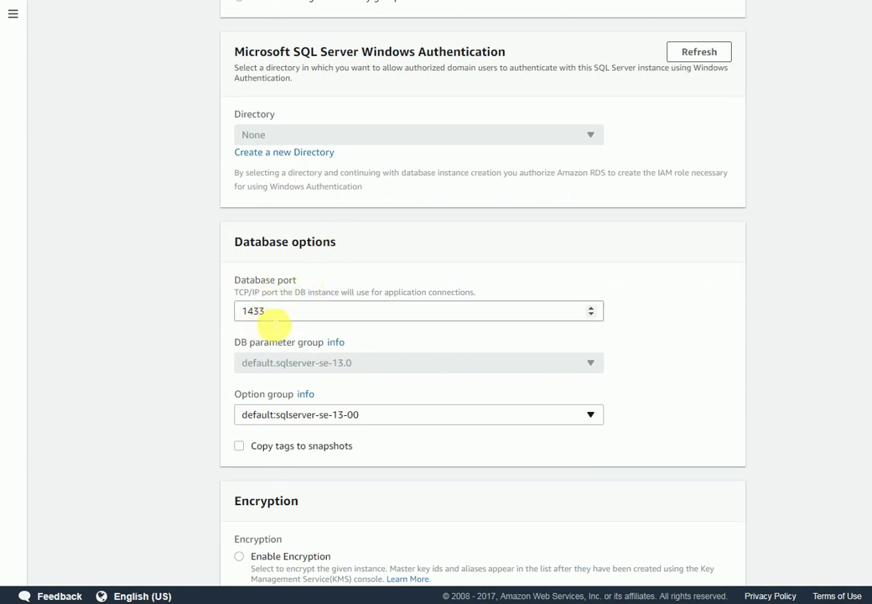
scroll(287, 300, down, 1)
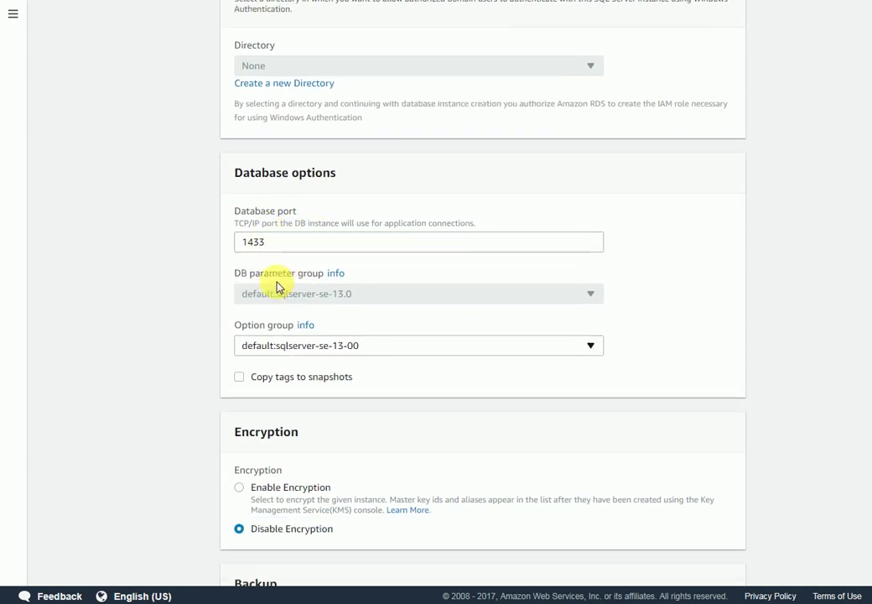
scroll(308, 311, down, 1)
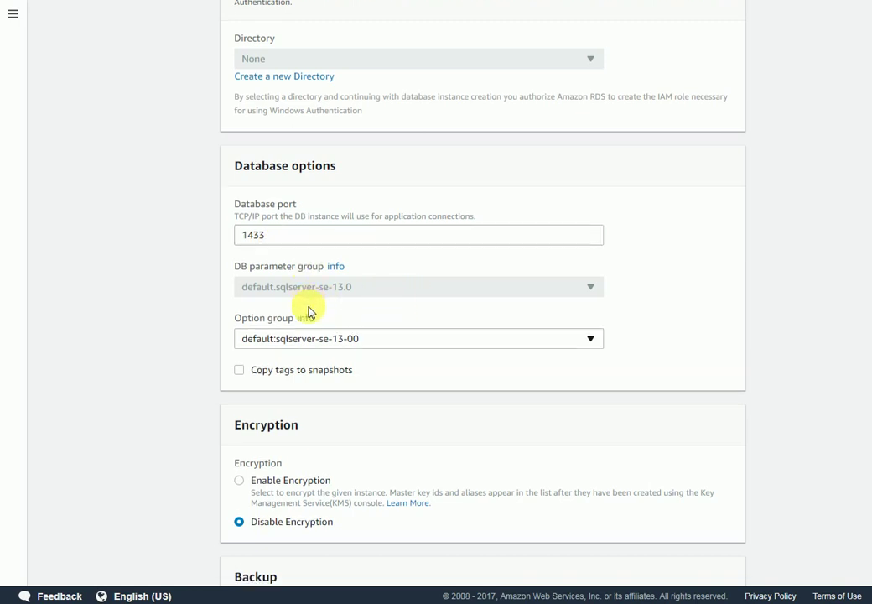
scroll(277, 334, down, 2)
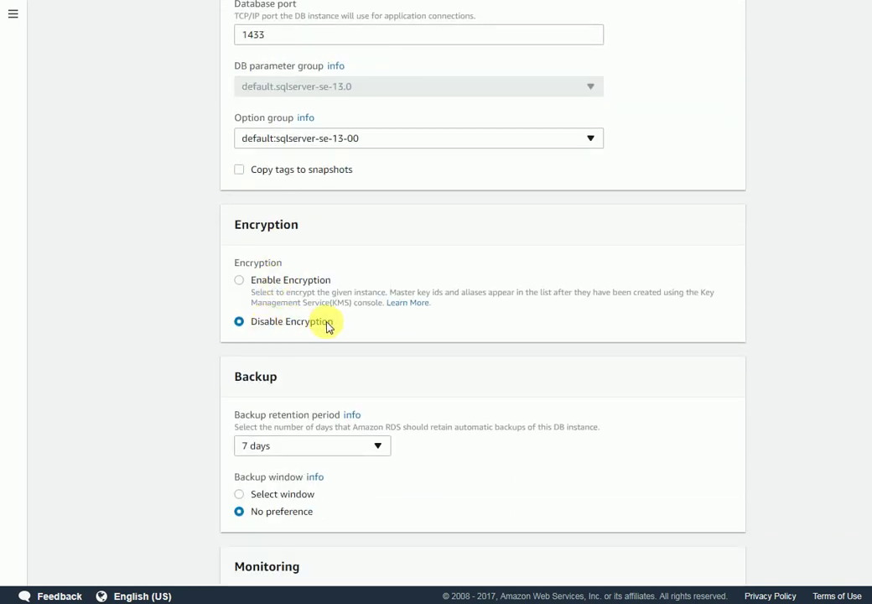
scroll(336, 336, down, 3)
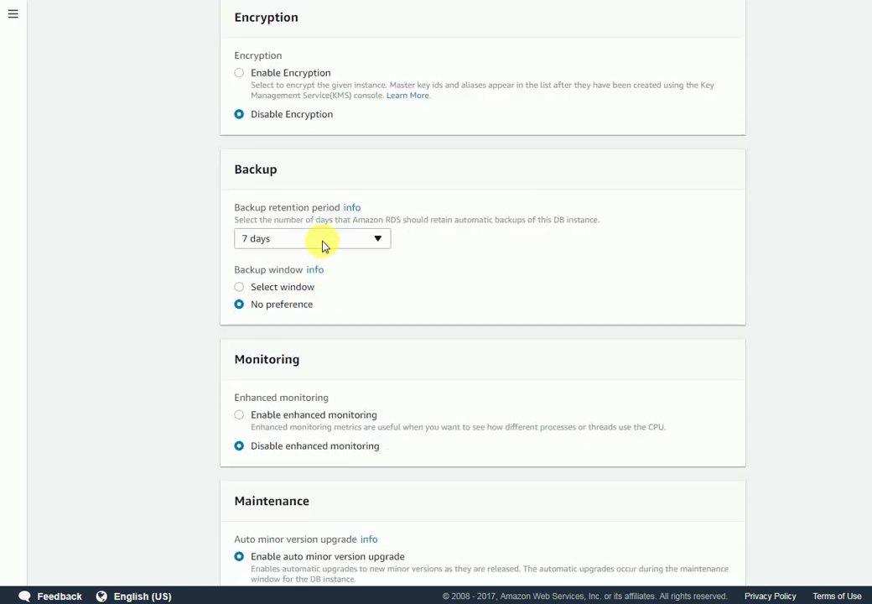
click(325, 245)
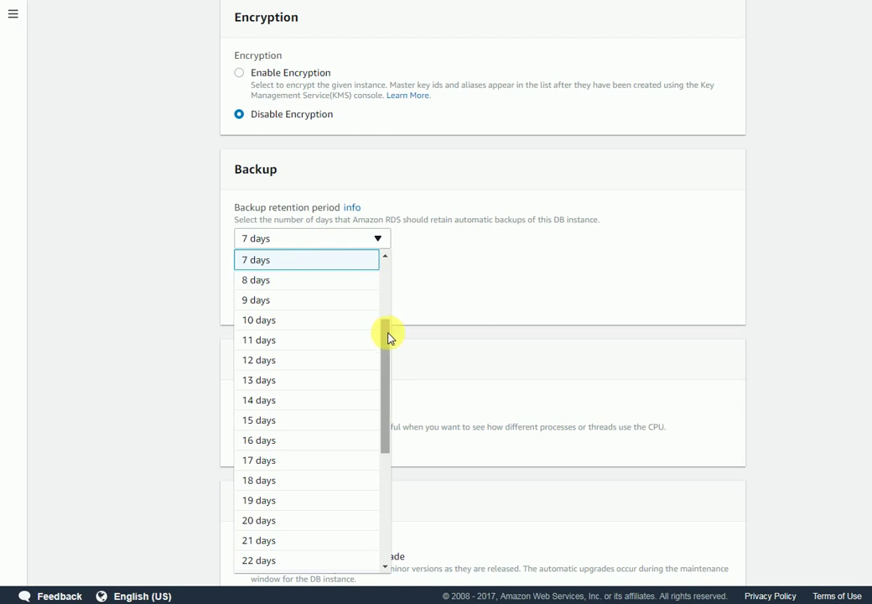
scroll(387, 269, up, 2)
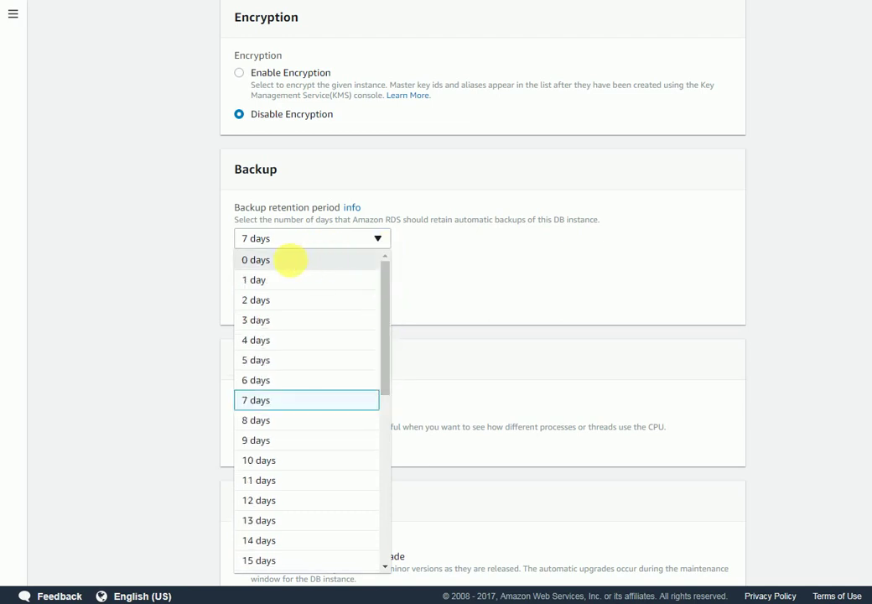
click(290, 260)
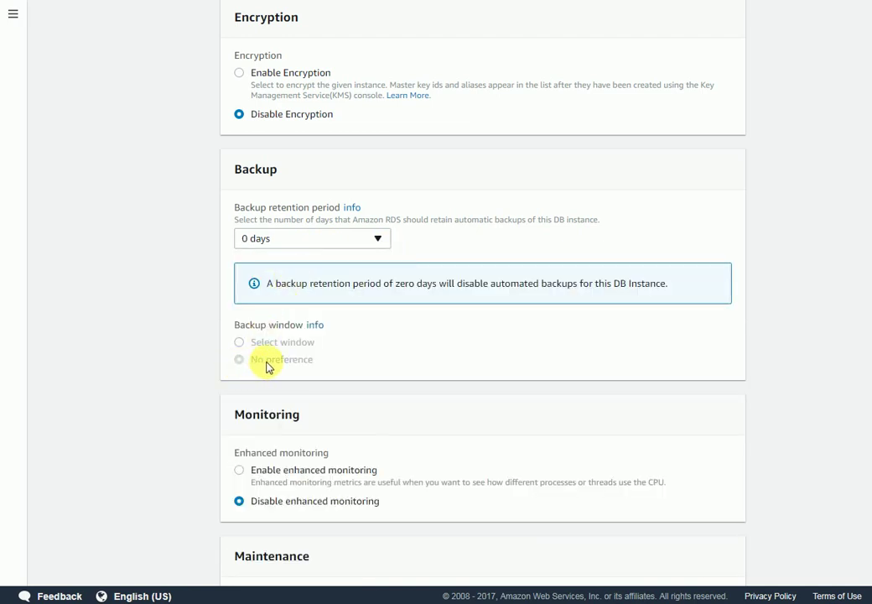
scroll(302, 352, down, 2)
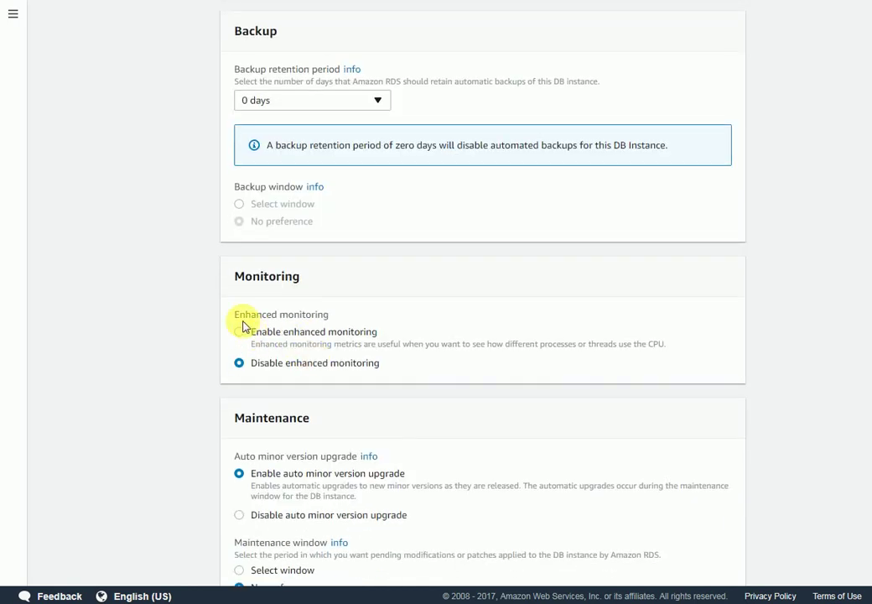
scroll(292, 302, down, 1)
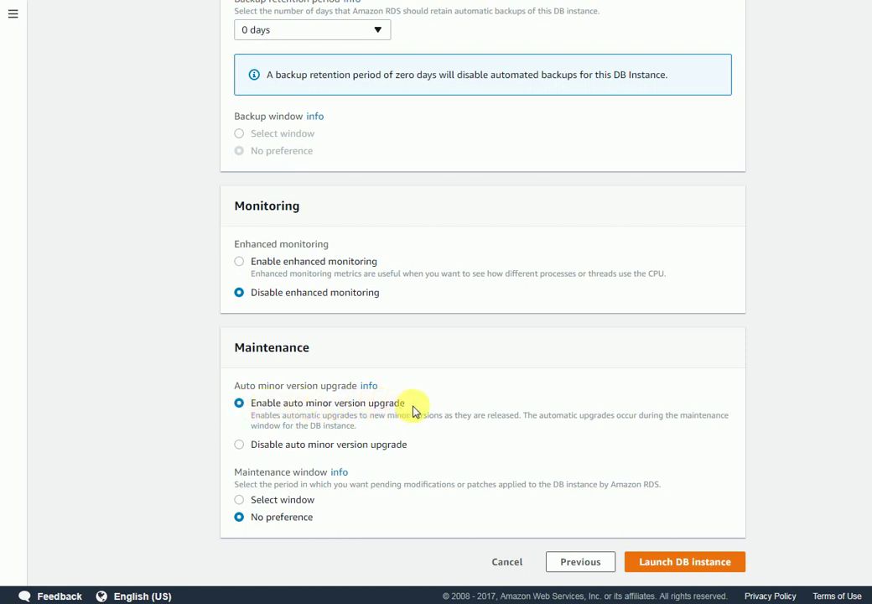
- Launch my-rds and view all DB instances, where it shows as creating beside lab
click(687, 562)
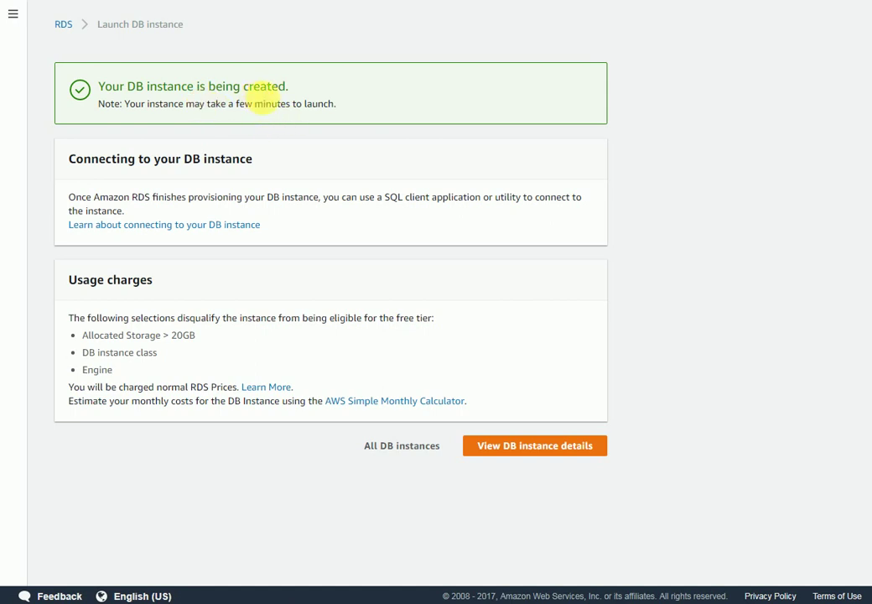
click(385, 449)
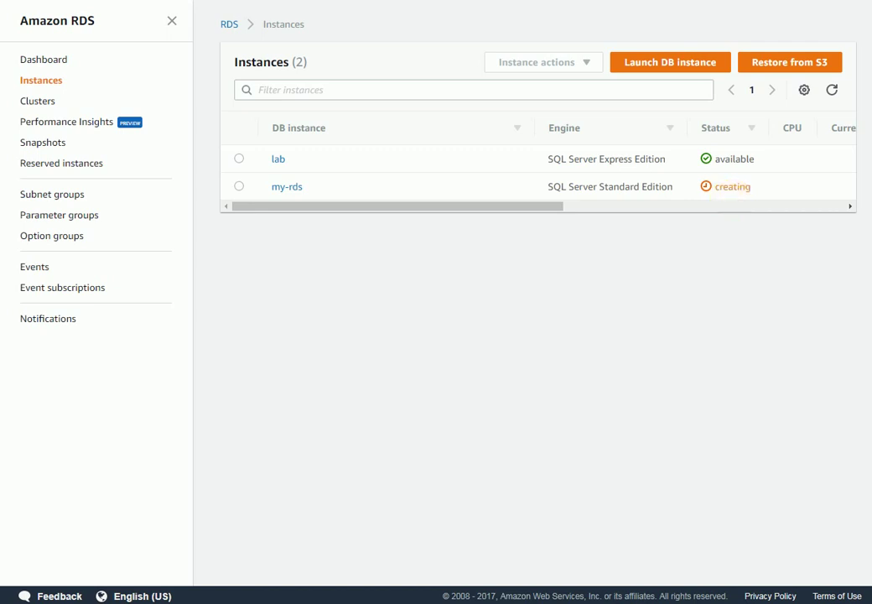
- Open the lab instance's details and scroll to its endpoint and port 1433
click(279, 160)
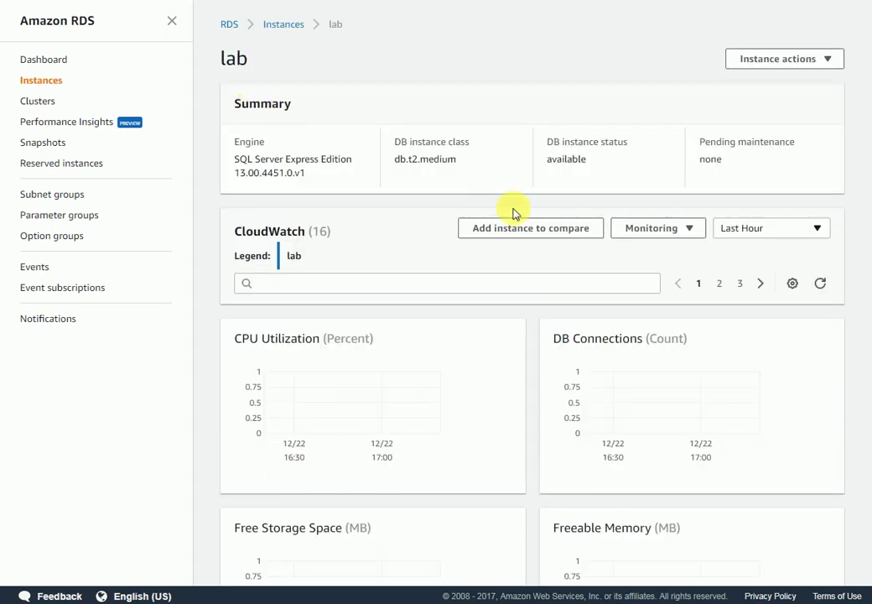
scroll(513, 214, down, 5)
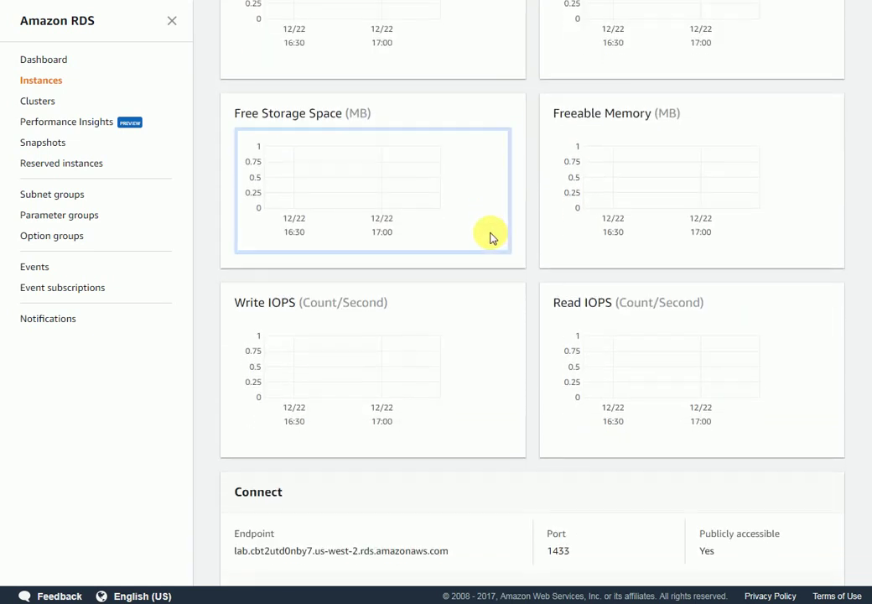
scroll(490, 238, down, 3)
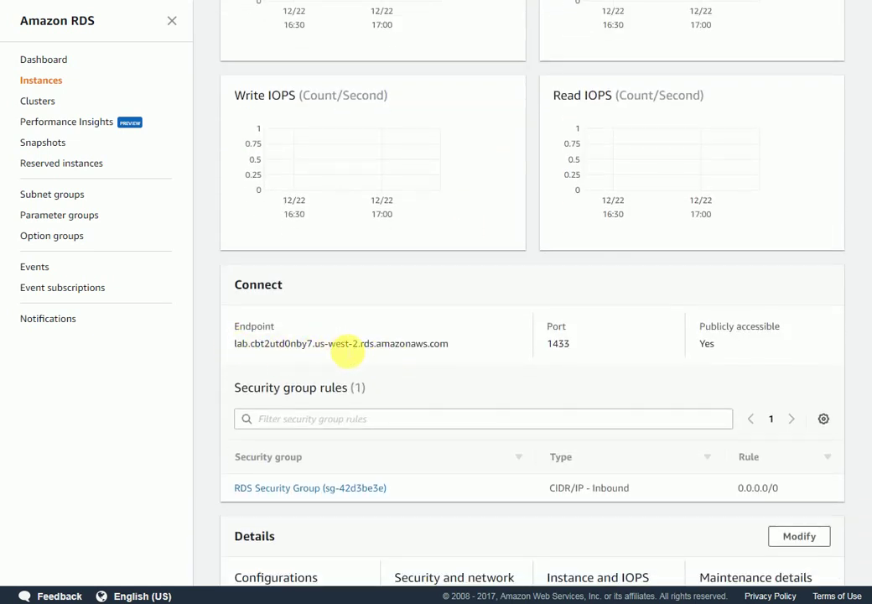
scroll(368, 353, down, 1)
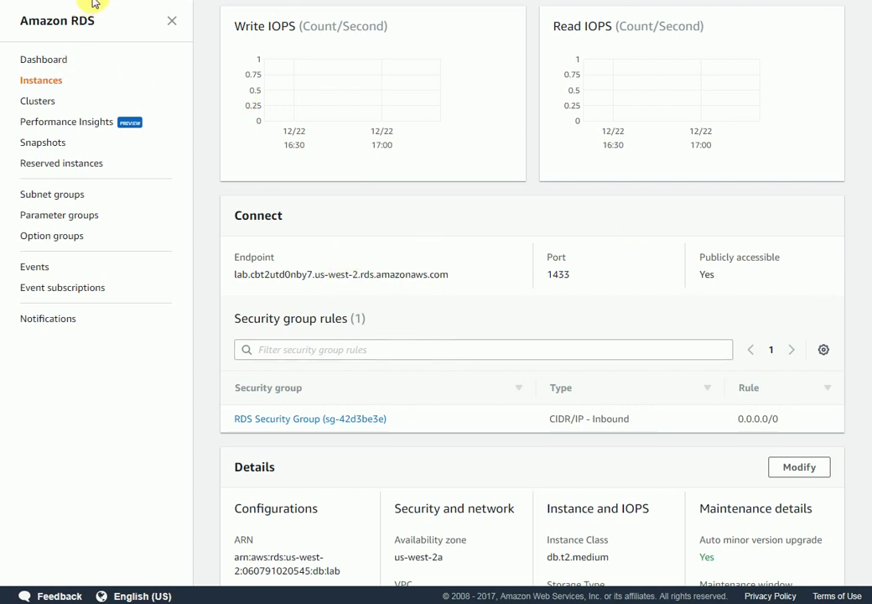
- Switch to EC2 and list running instances, showing the m4.large Lab instance in us-west-2a
click(134, 1)
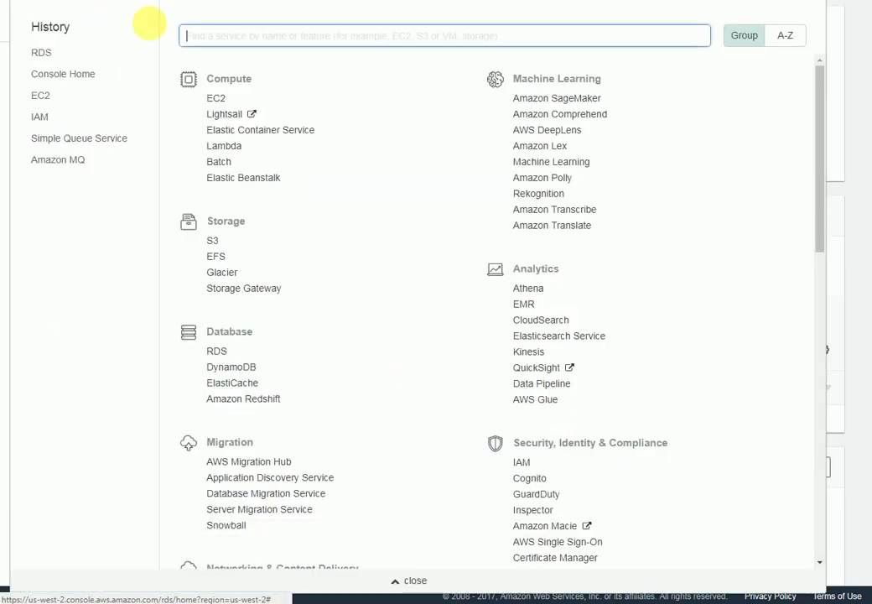
click(44, 96)
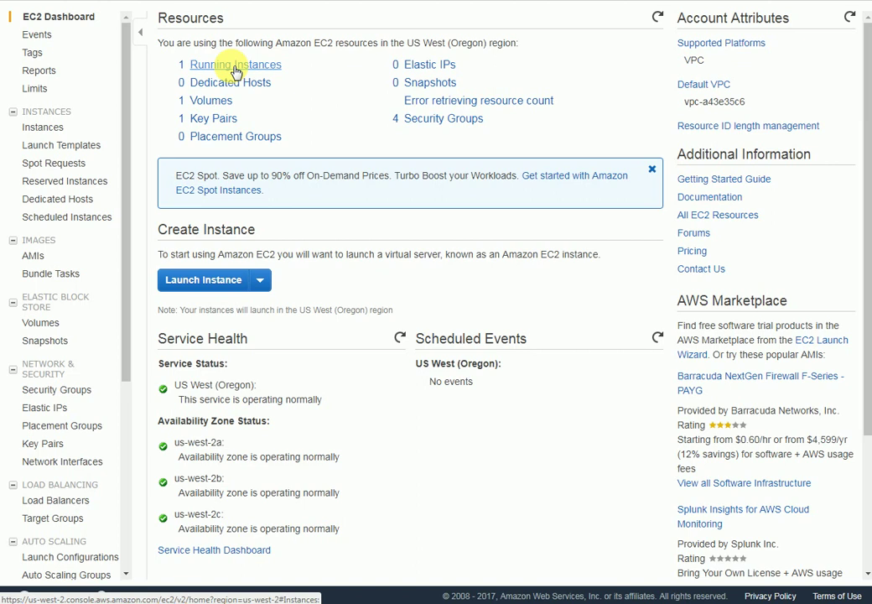
click(212, 73)
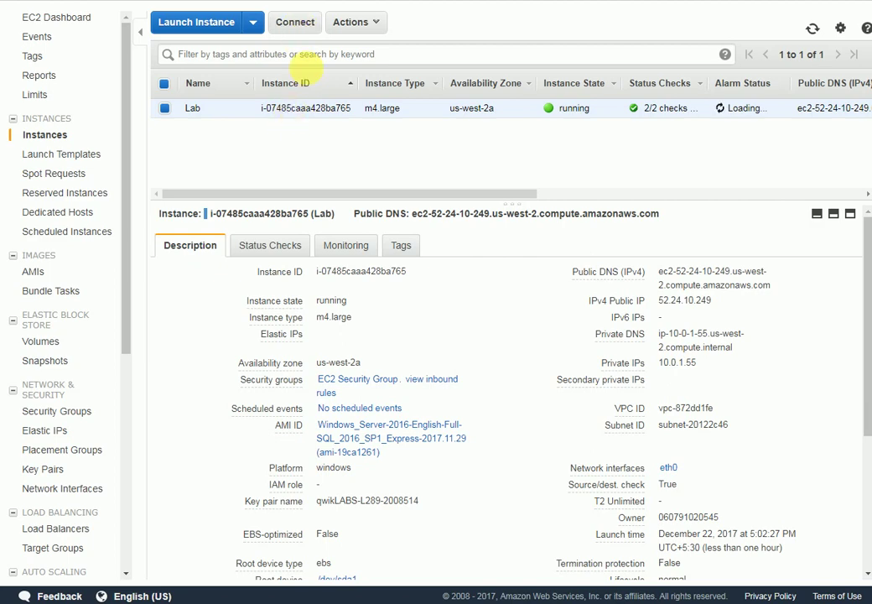
- Decrypt the Lab instance's Administrator password using LABS-L289-2008514.pem and select its Public DNS
click(304, 23)
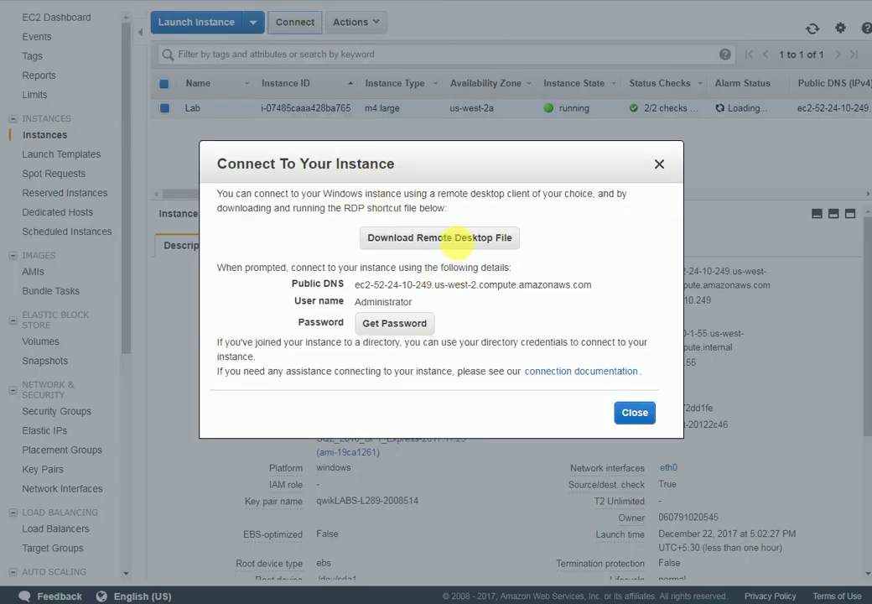
click(399, 327)
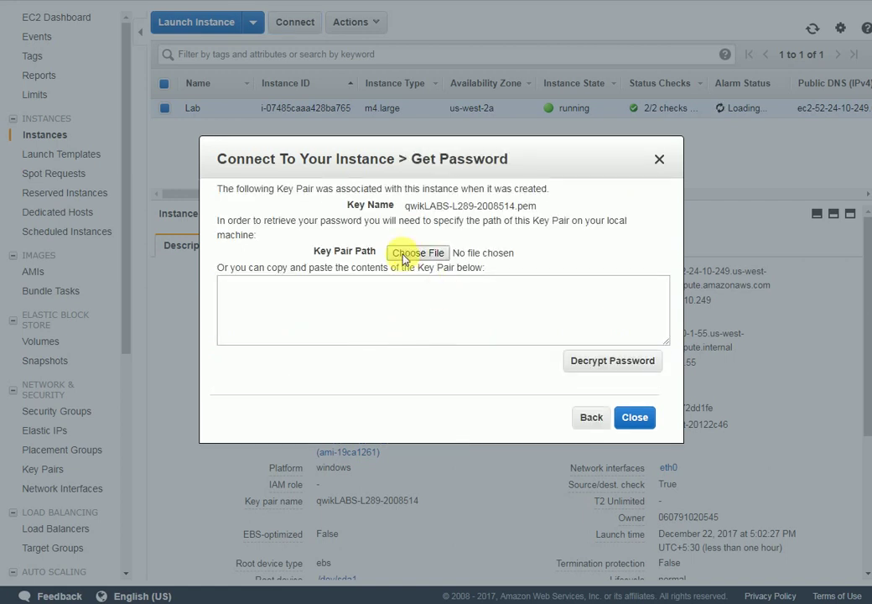
click(403, 258)
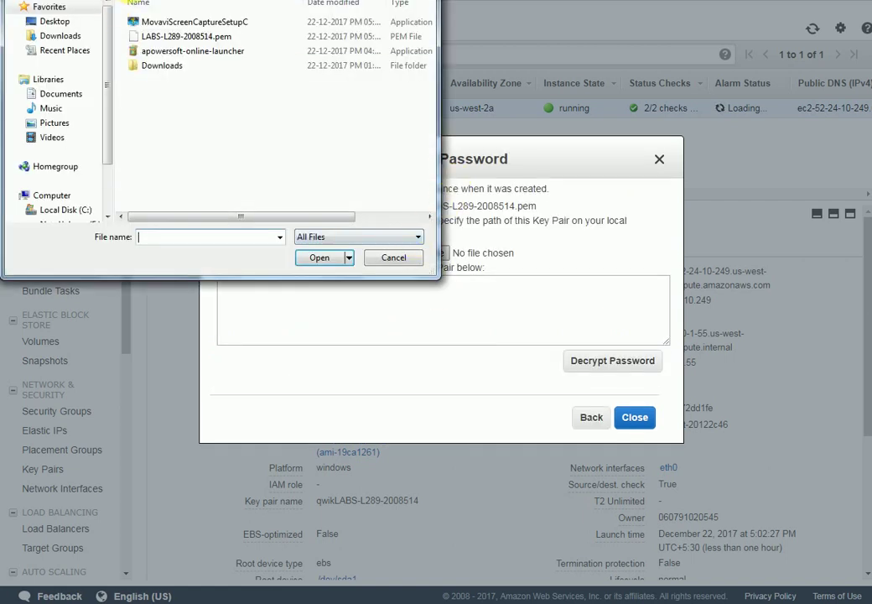
double_click(195, 36)
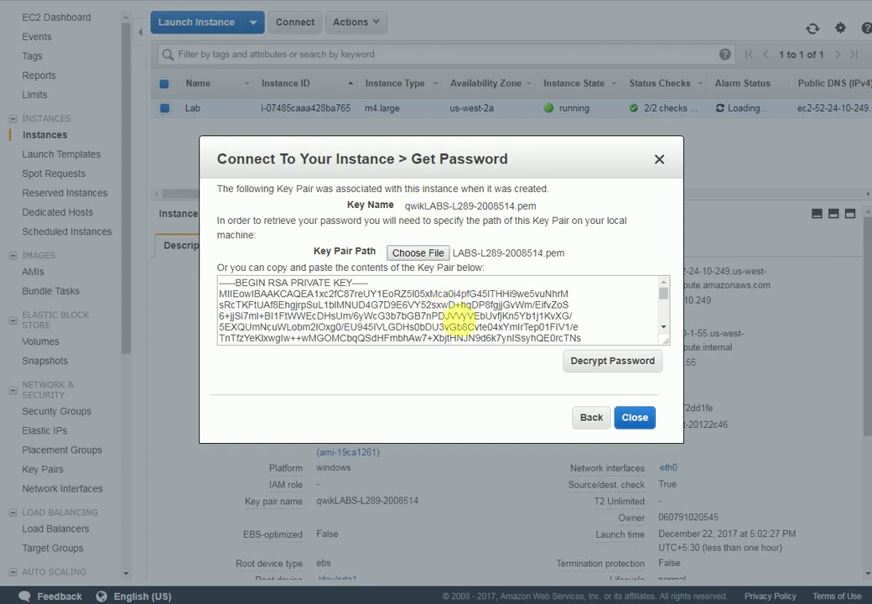
click(618, 361)
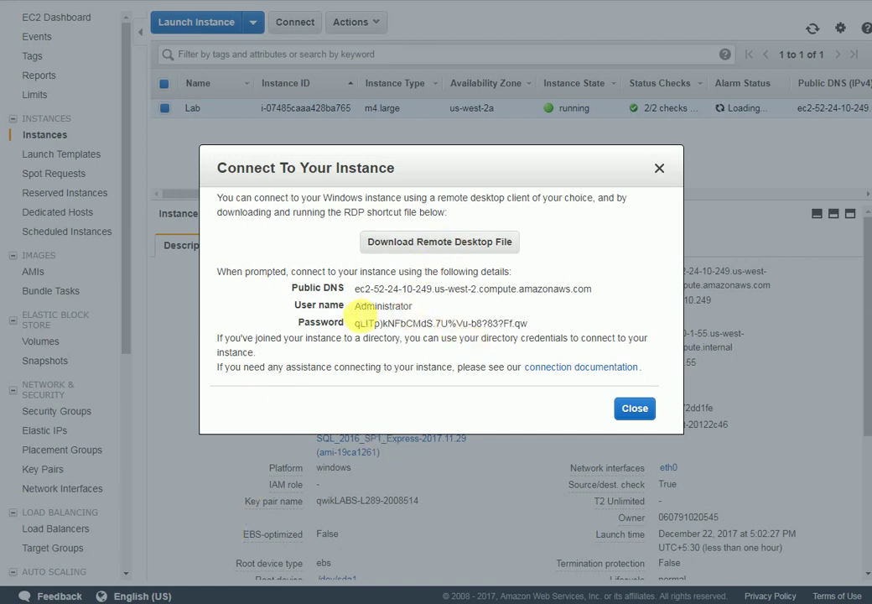
drag(356, 290, 594, 292)
key(ctrl+c)
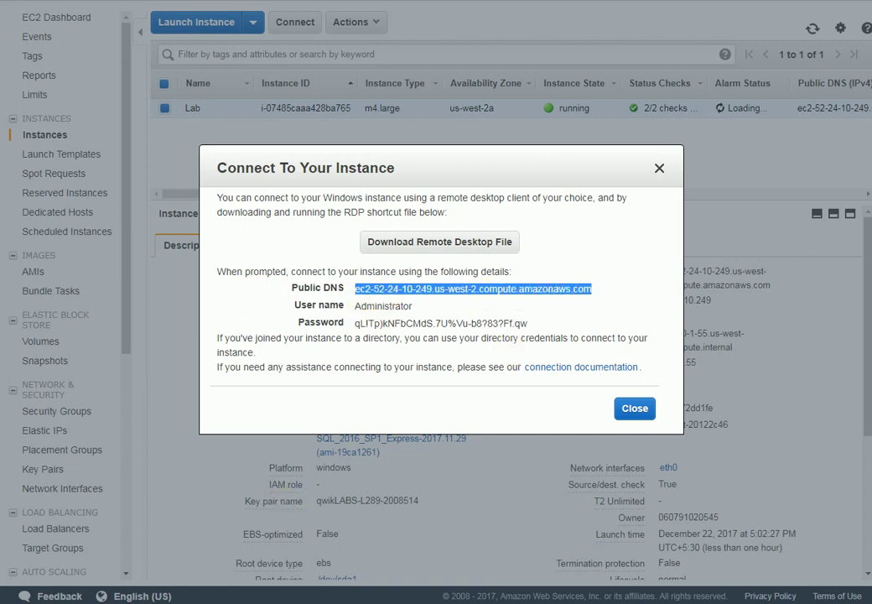
- Start a Remote Desktop Connection to the Lab instance's pasted Public DNS
key(super)
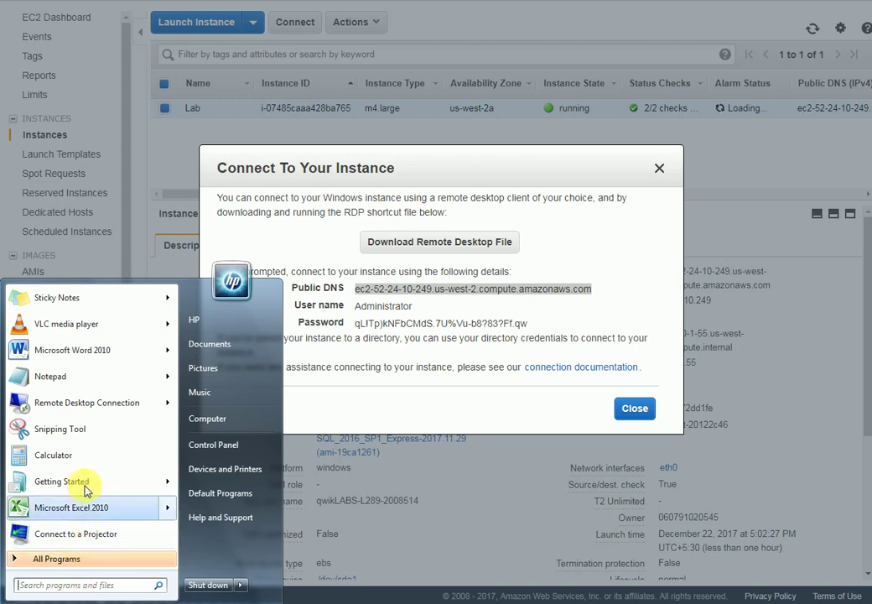
click(80, 403)
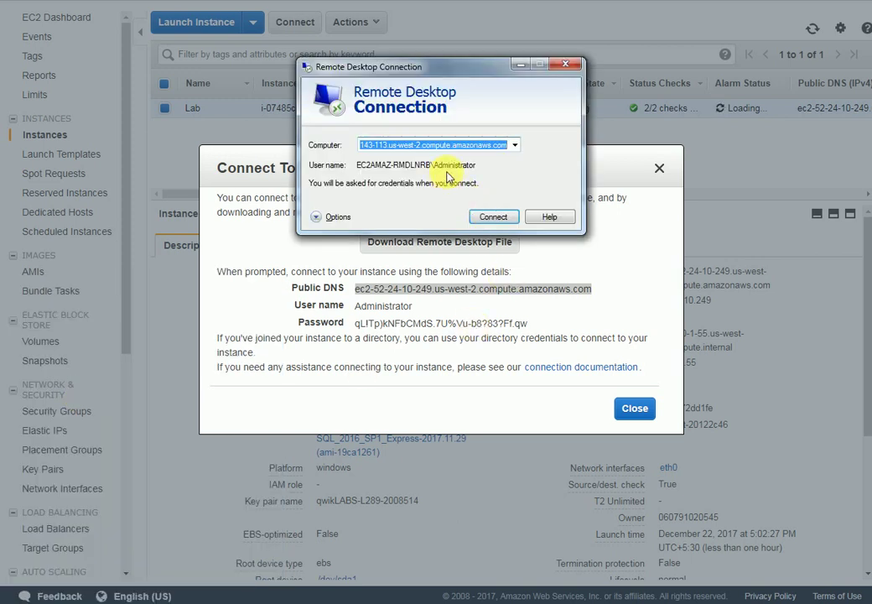
key(ctrl+v)
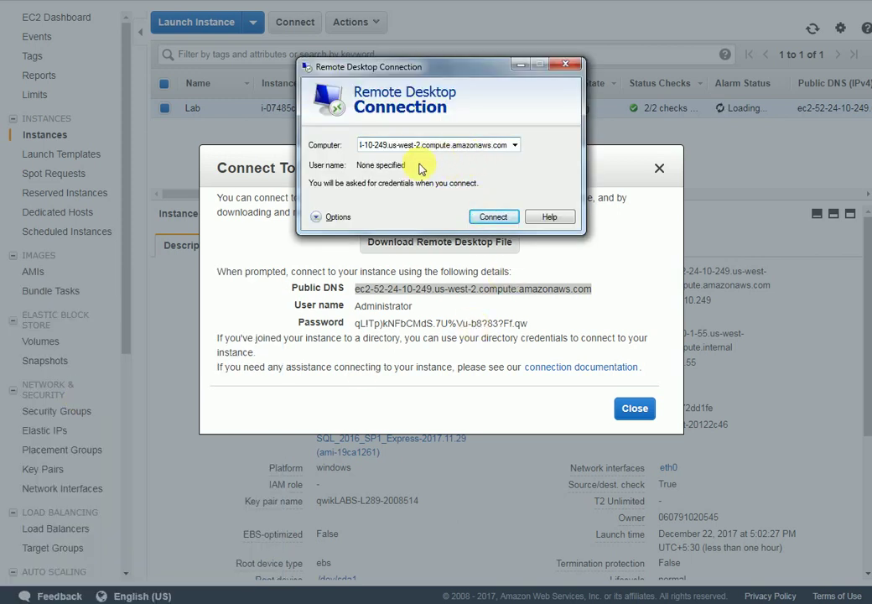
click(493, 218)
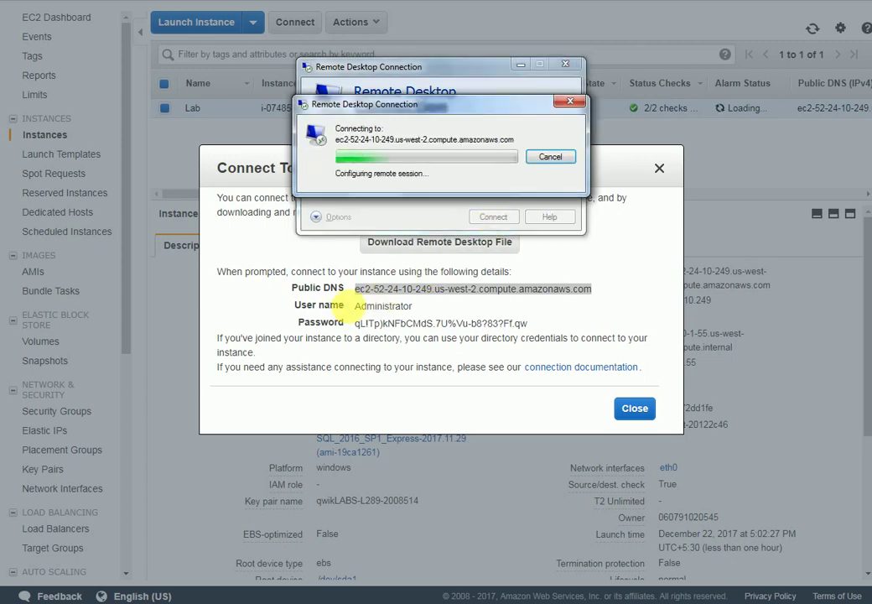
- Sign in as Administrator with the decrypted password and accept the certificate, suppressing future warnings
drag(353, 306, 391, 307)
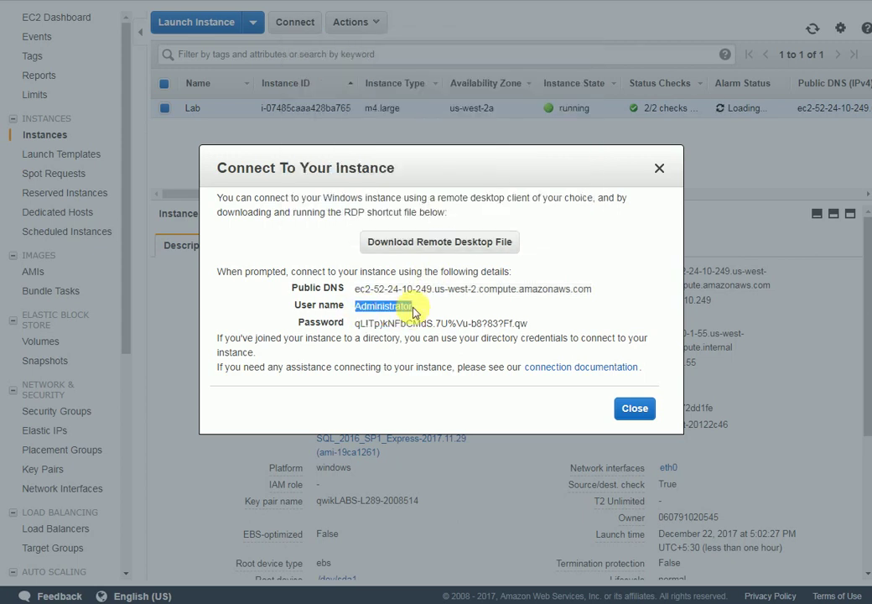
click(364, 603)
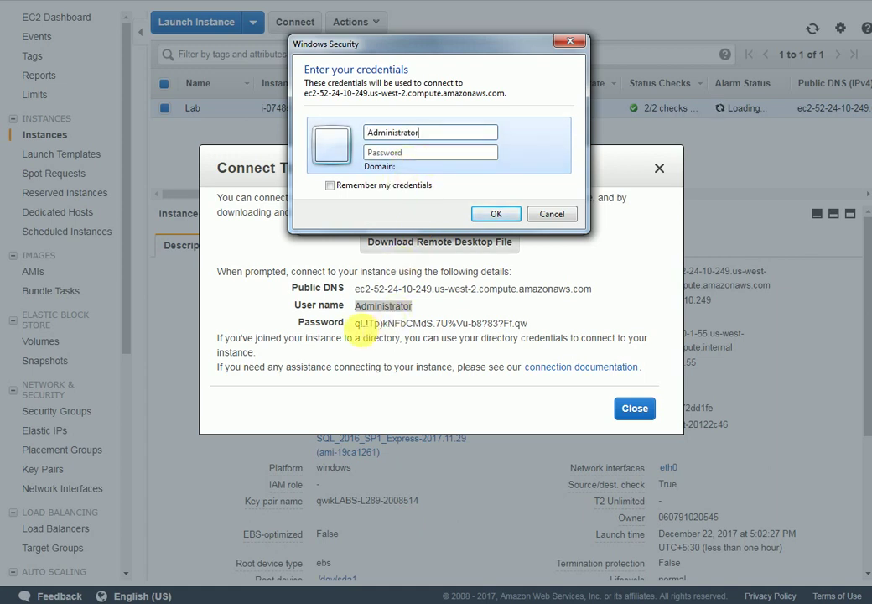
drag(354, 323, 527, 324)
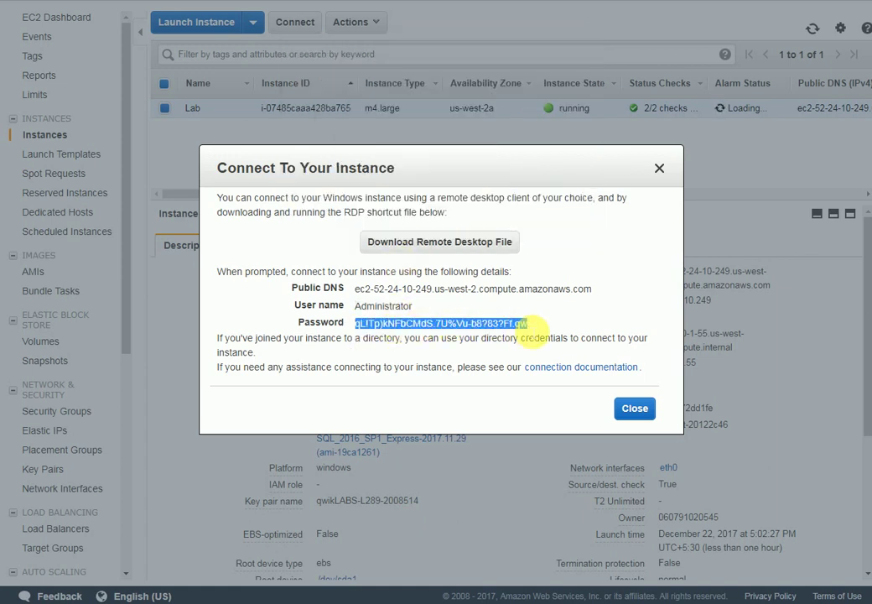
key(ctrl+c)
click(364, 603)
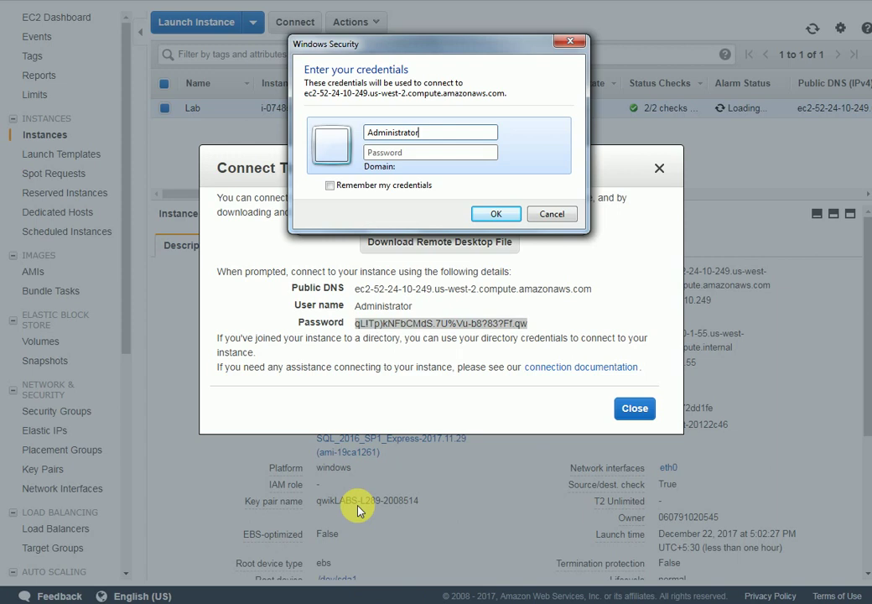
click(406, 153)
key(ctrl+v)
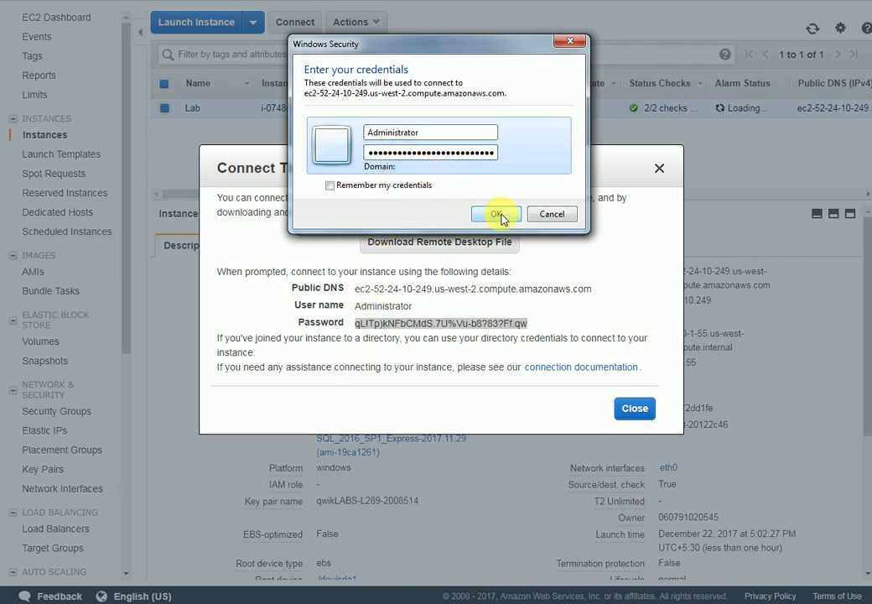
click(500, 214)
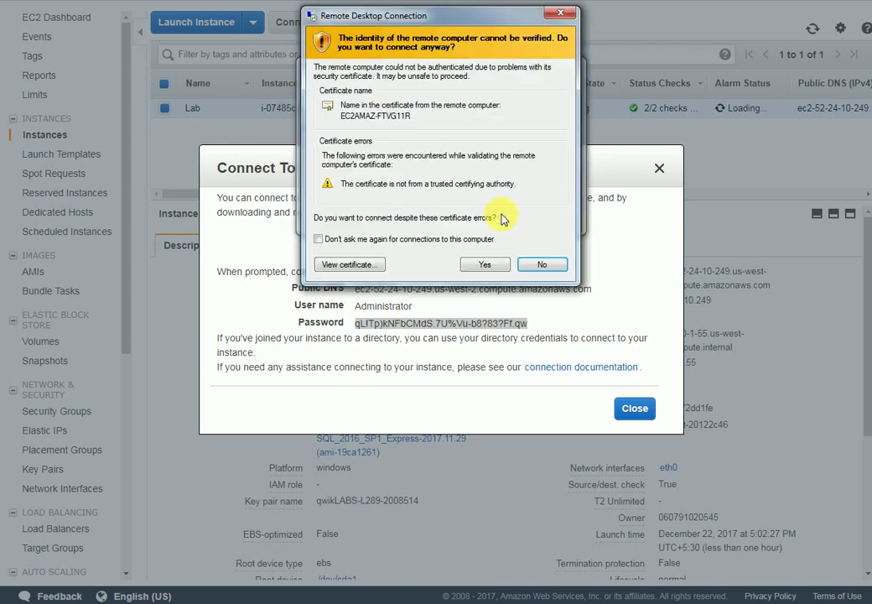
click(319, 239)
click(487, 264)
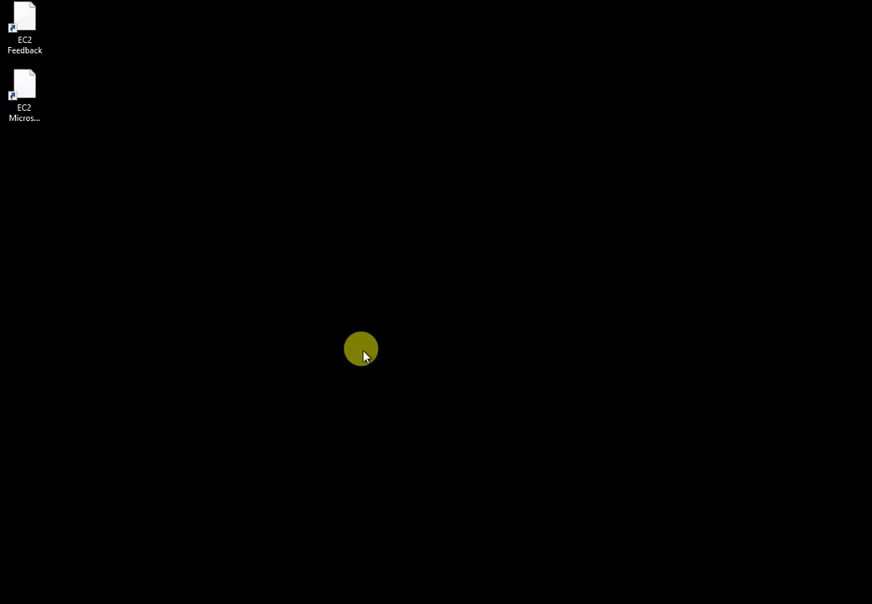
- Search 'ssms' in the remote Start menu and launch Microsoft SQL Server Management Studio
key(super)
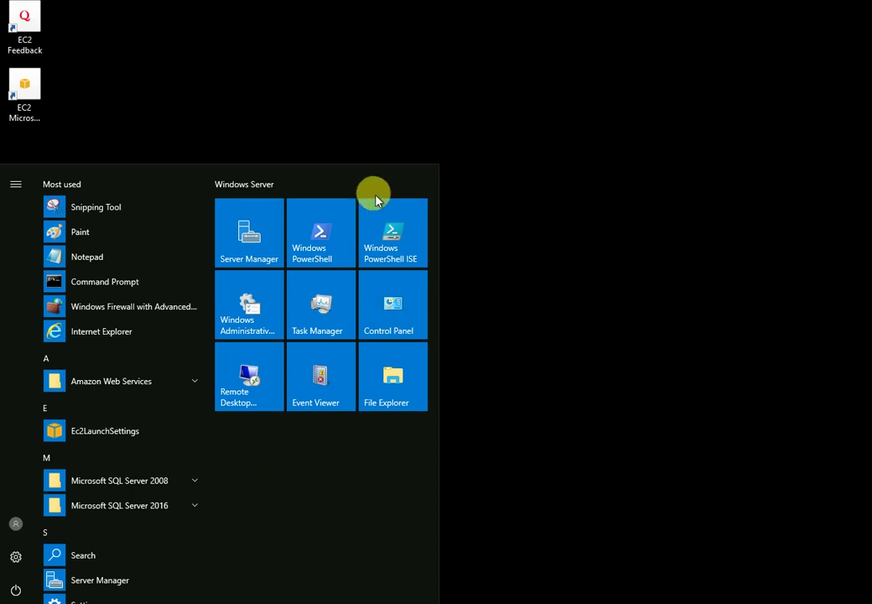
text(ss)
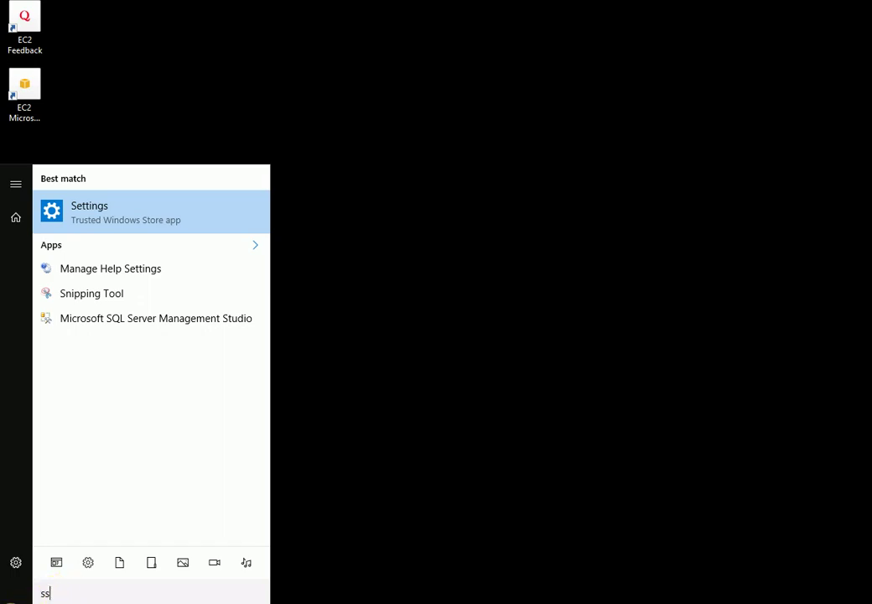
click(20, 601)
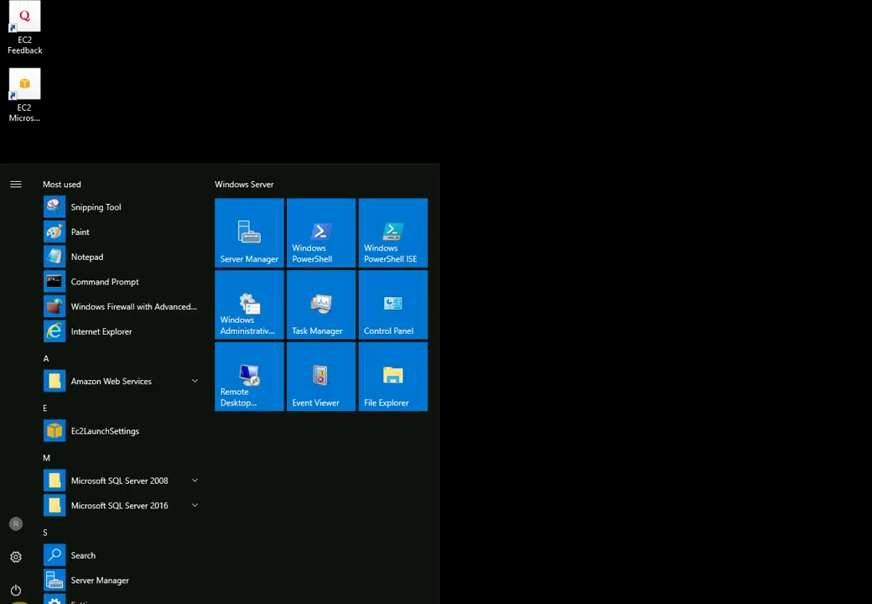
click(19, 600)
click(19, 600)
text(ssms)
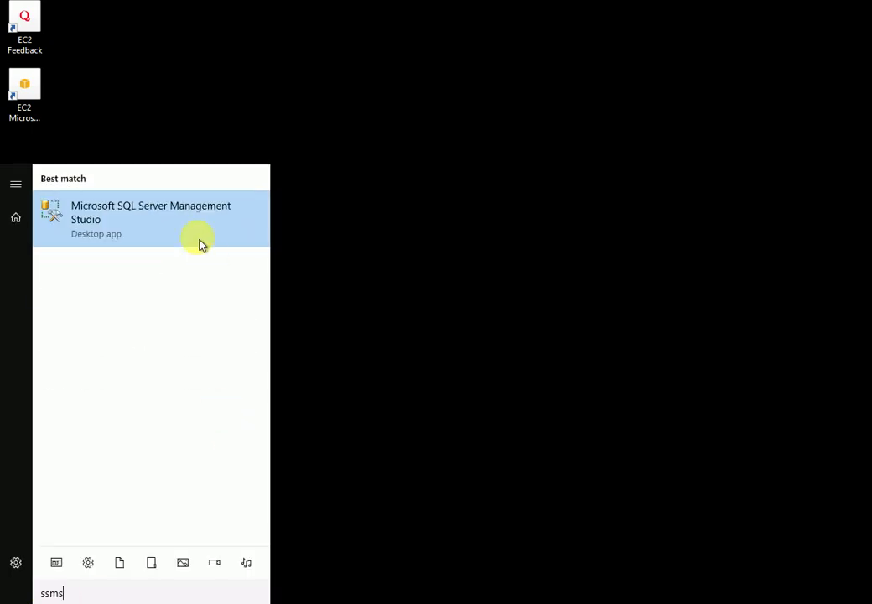
click(153, 213)
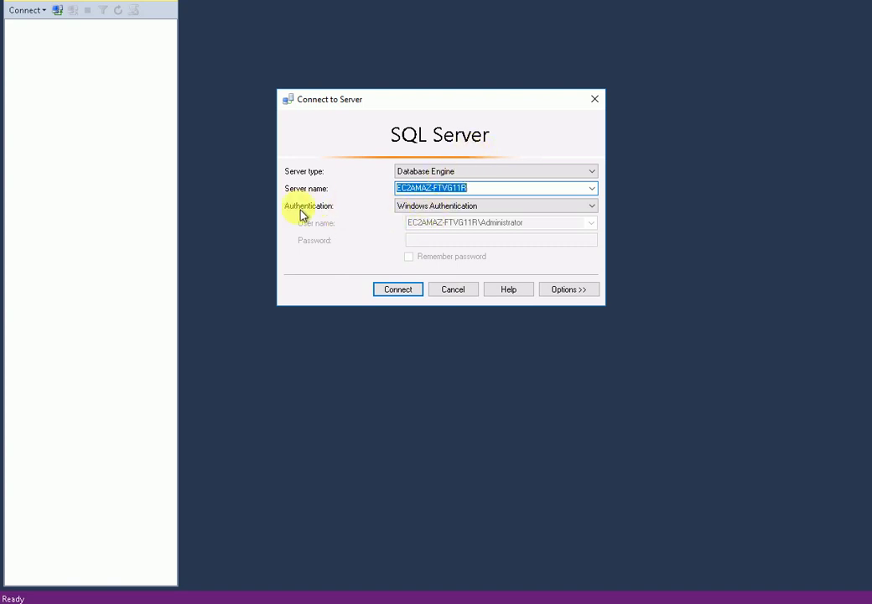
- Connect to EC2AMAZ-FTVG11R and expand its Databases node to reveal AdventureWorks
click(400, 294)
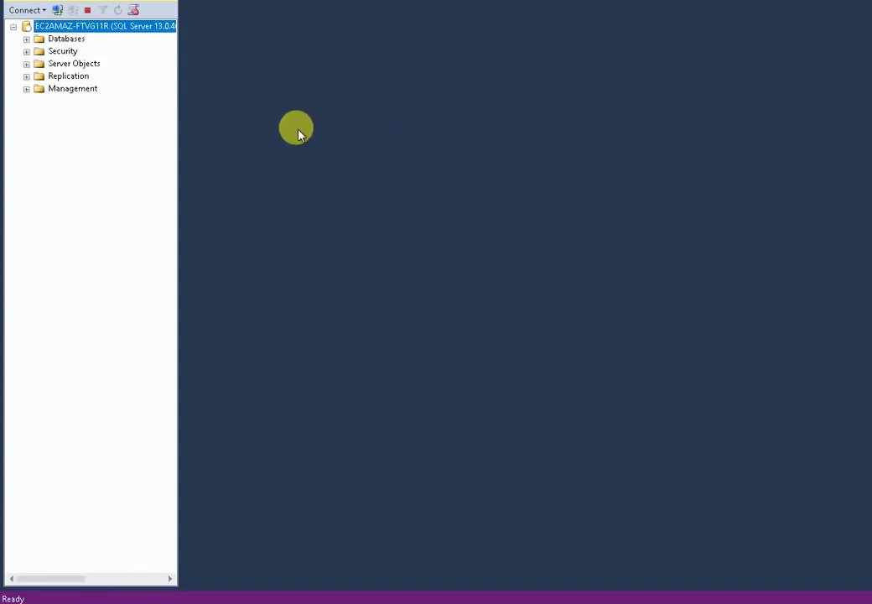
click(27, 40)
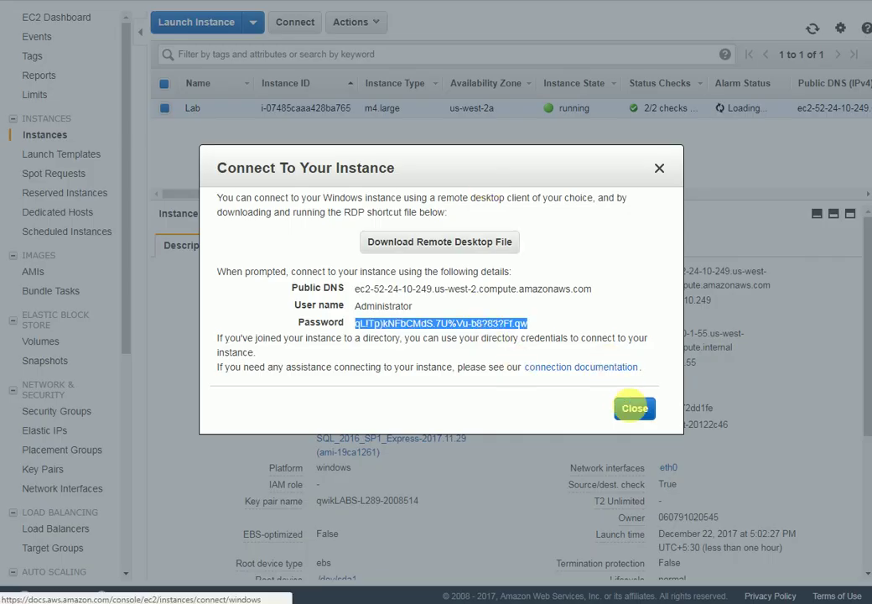
- Close the instance connection details, go to RDS via Services, and dismiss the feedback banner
click(633, 407)
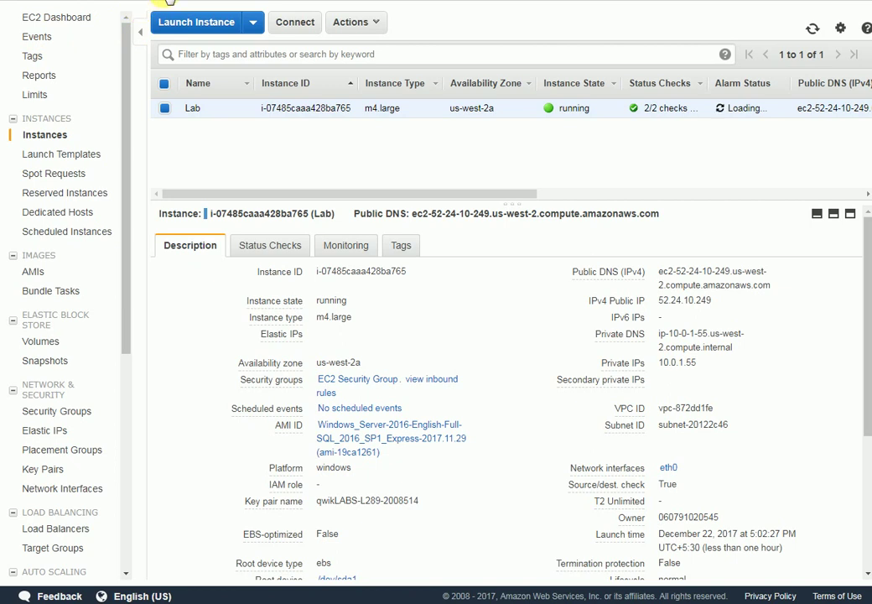
click(137, 2)
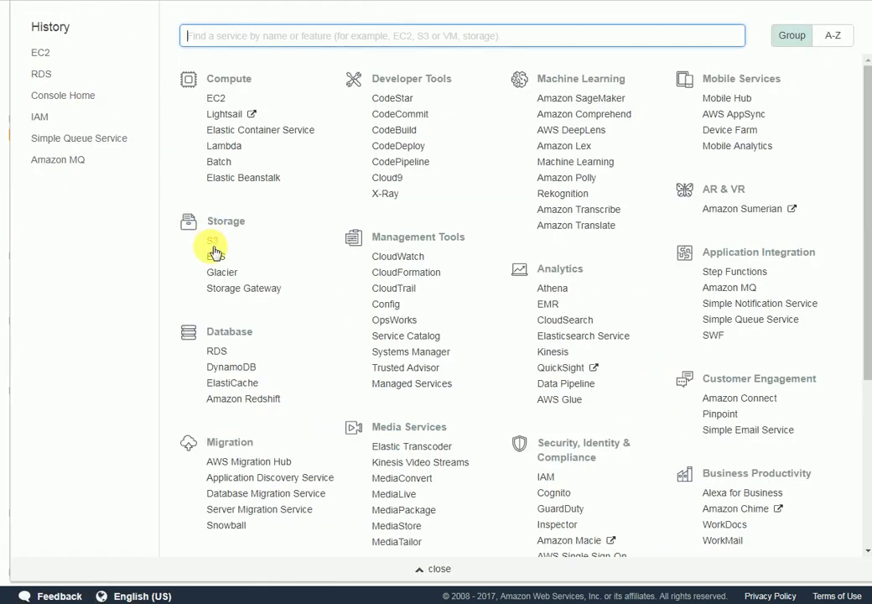
click(215, 351)
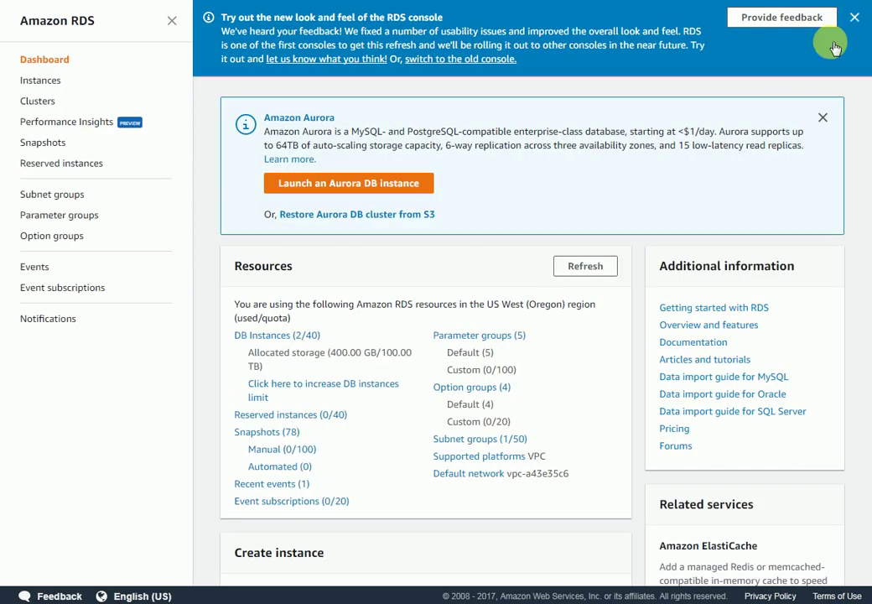
click(855, 18)
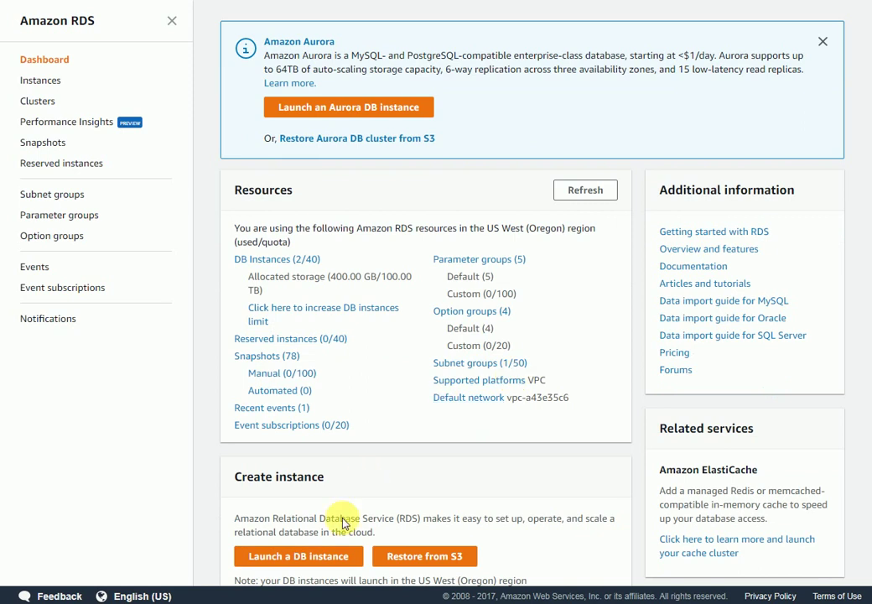
- Copy the lab DB instance endpoint lab.cbt2utd0nby7.us-west-2.rds.amazonaws.com, then return to SSMS
click(239, 261)
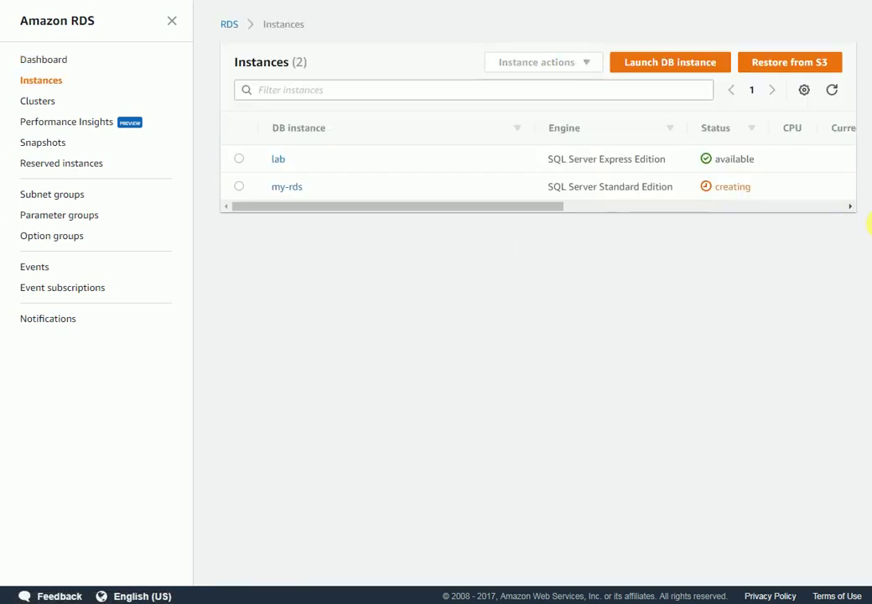
click(283, 166)
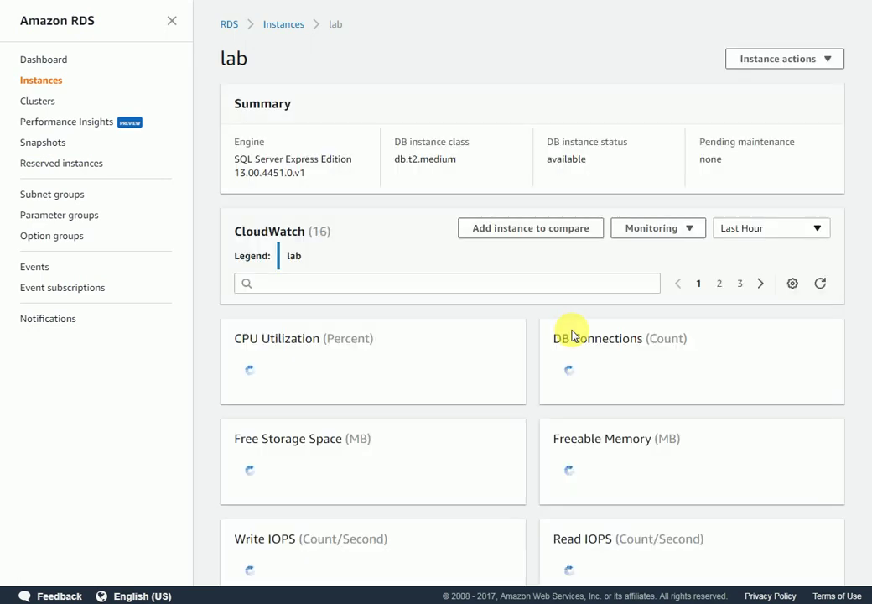
scroll(478, 378, down, 8)
scroll(472, 381, down, 3)
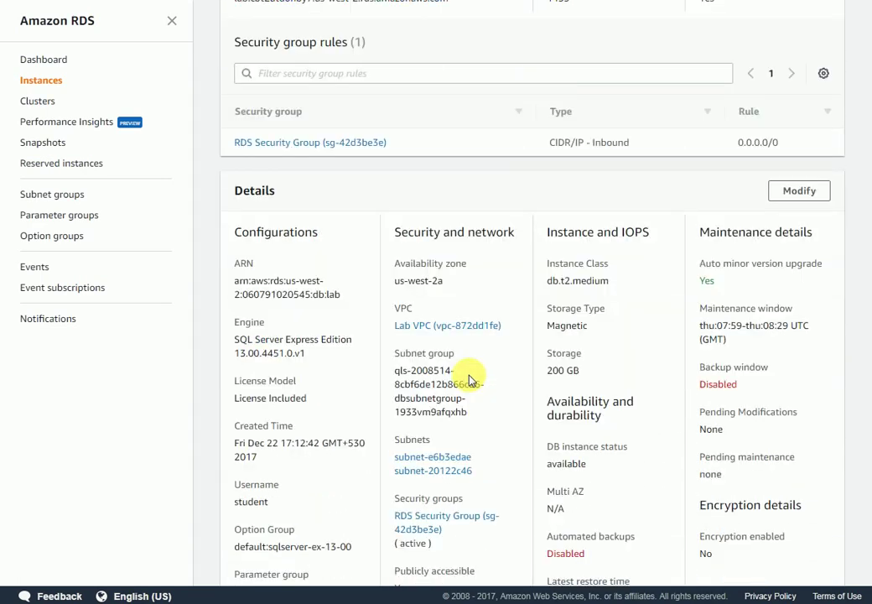
scroll(356, 262, up, 2)
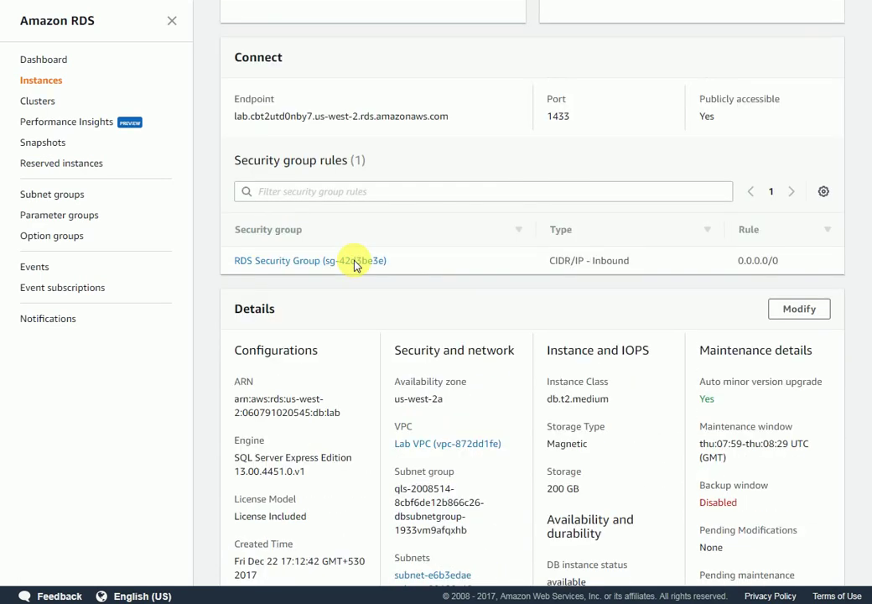
scroll(352, 261, down, 5)
scroll(351, 283, down, 5)
scroll(351, 285, up, 10)
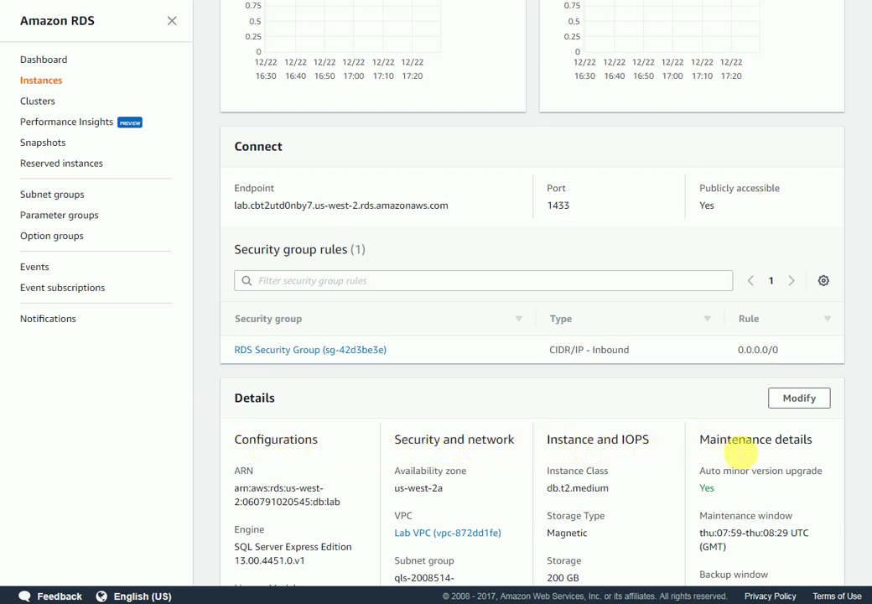
scroll(393, 291, down, 3)
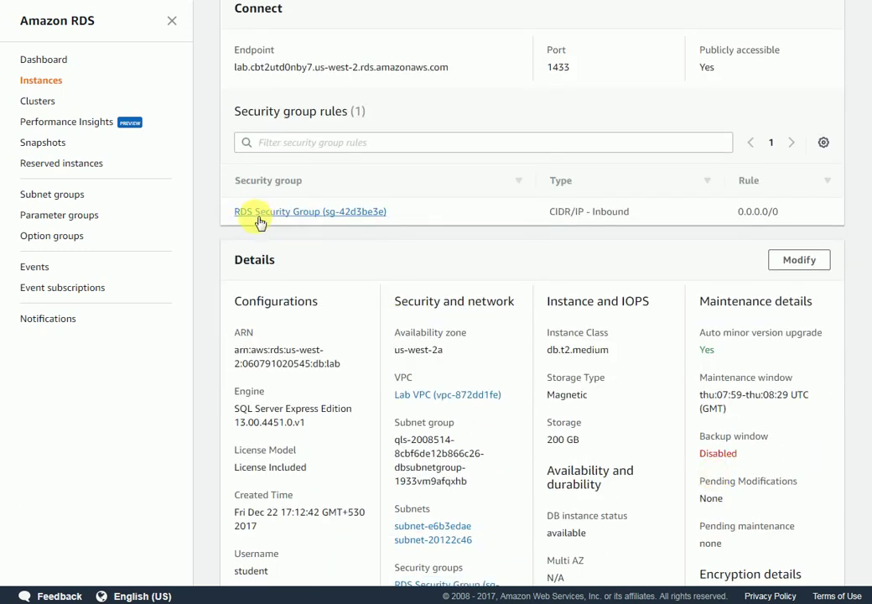
scroll(237, 120, up, 2)
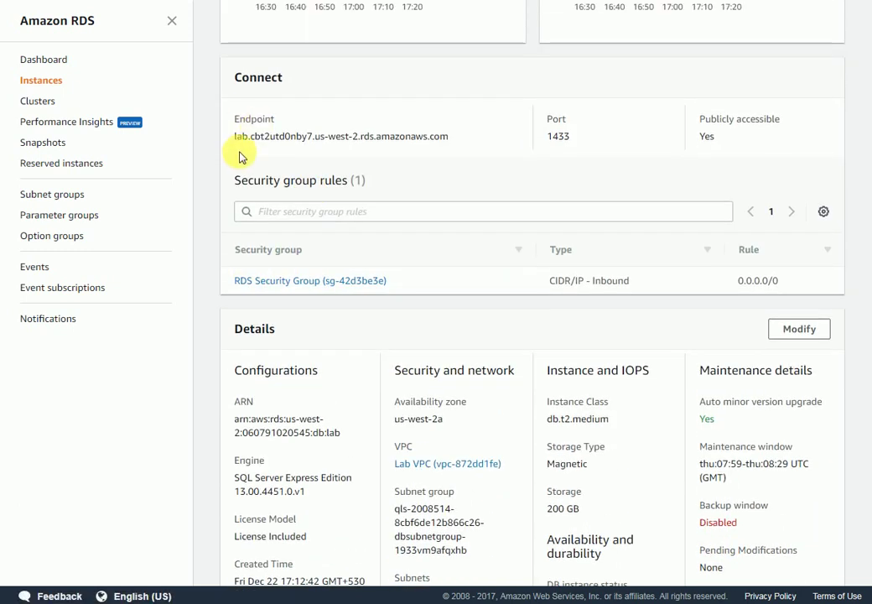
drag(235, 136, 450, 137)
key(ctrl+c)
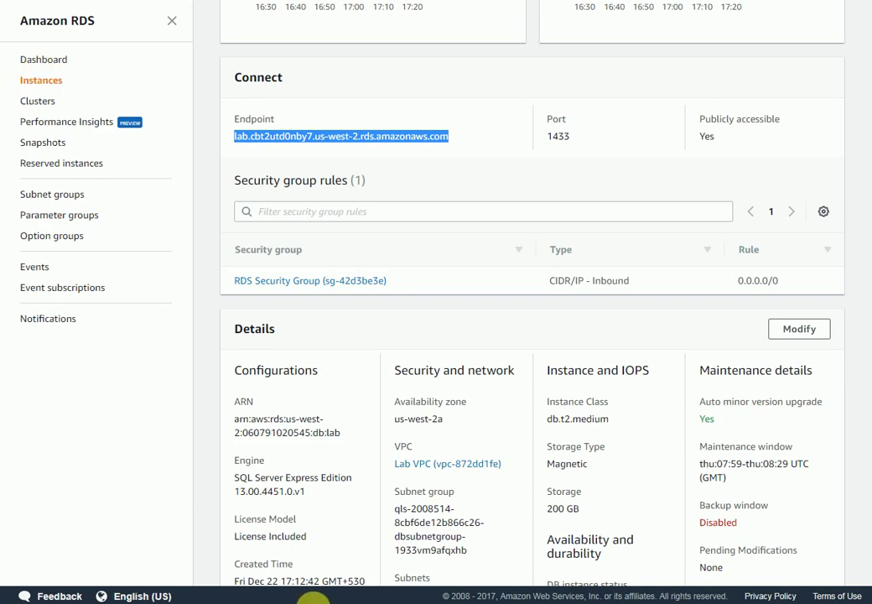
click(346, 602)
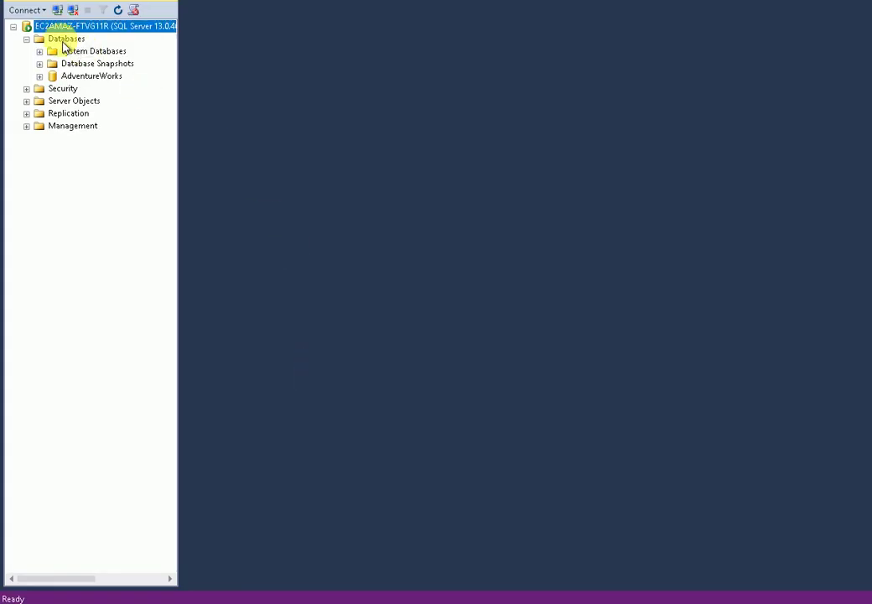
- Connect a new Database Engine session to the pasted RDS endpoint as student with SQL Server Authentication
click(33, 11)
click(49, 25)
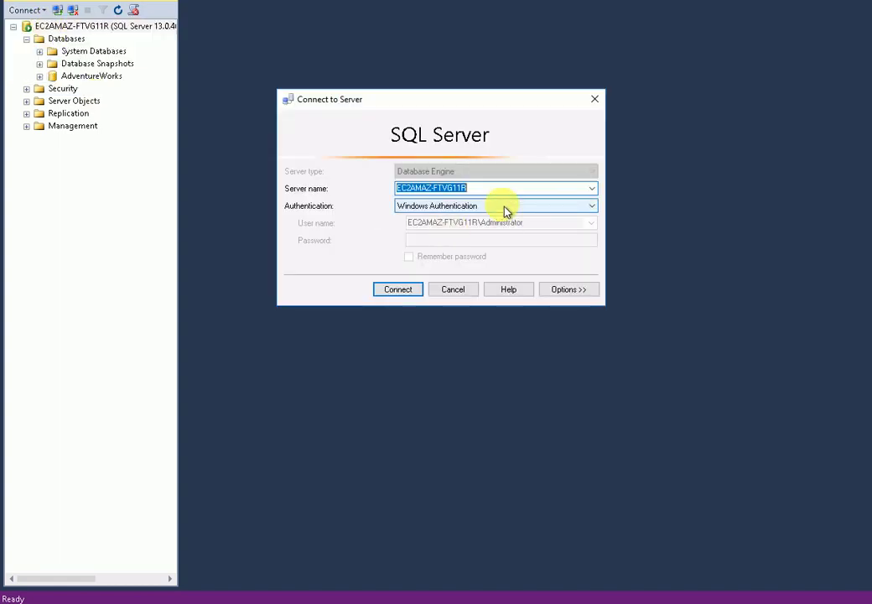
key(ctrl+v)
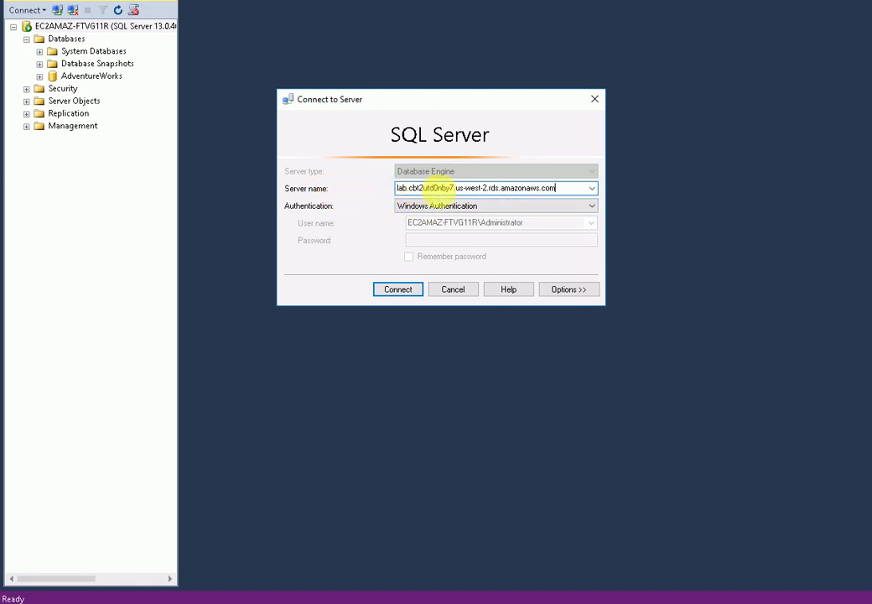
click(443, 215)
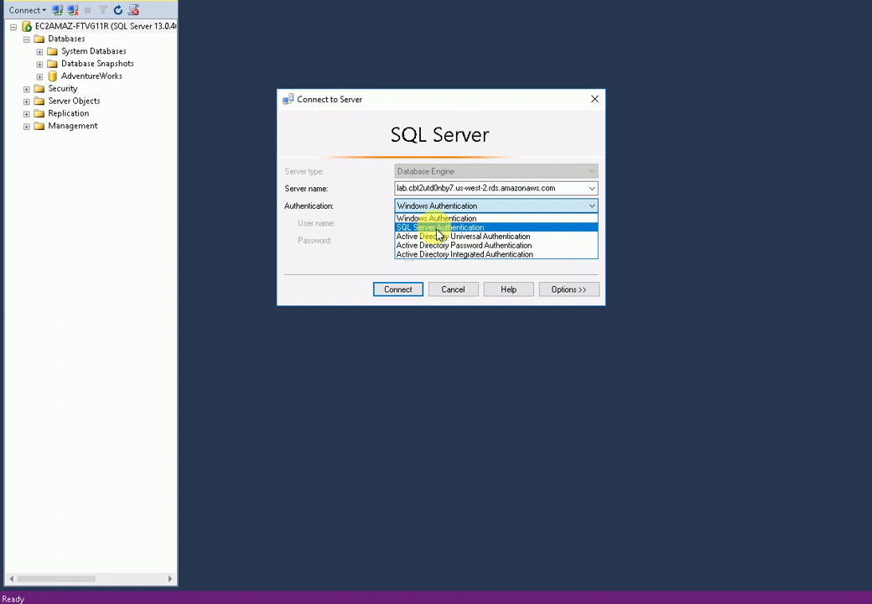
click(435, 229)
click(426, 225)
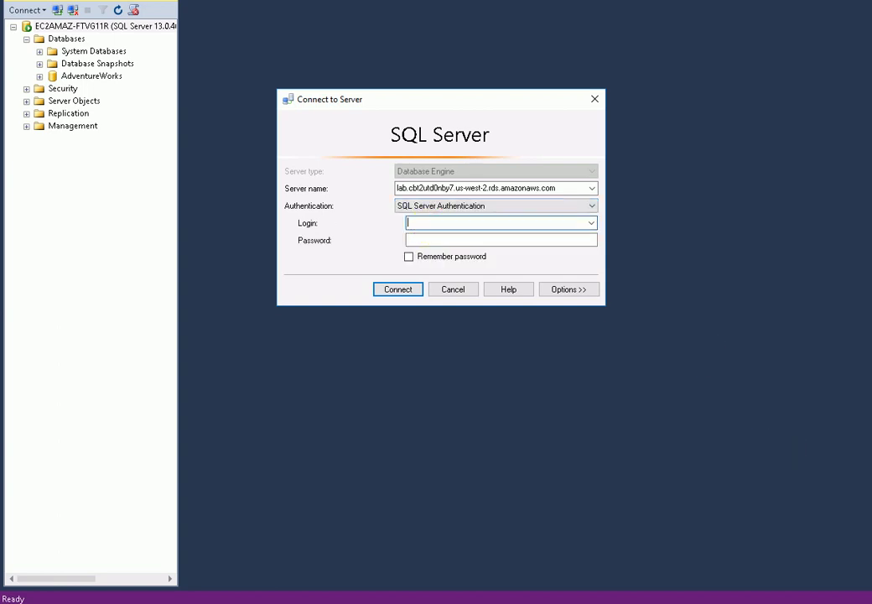
key(Tab)
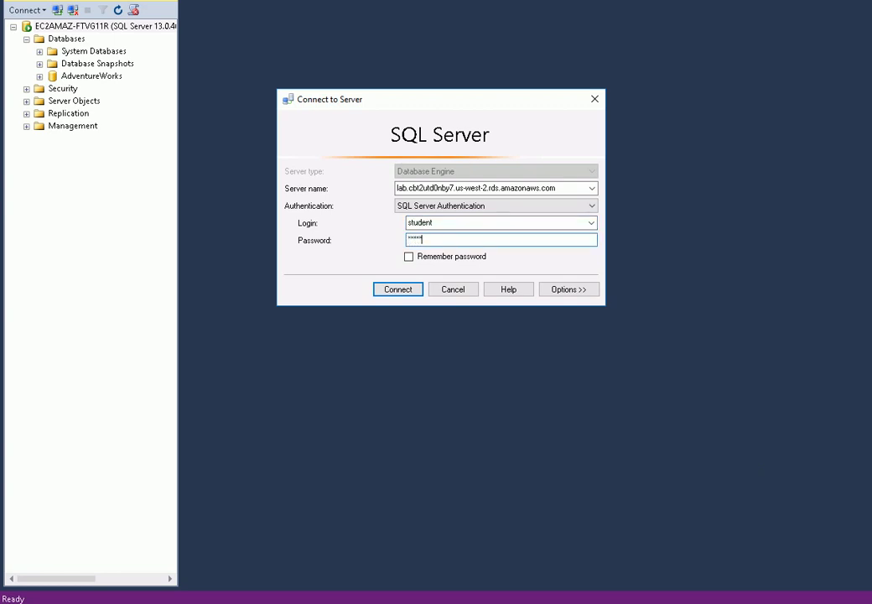
click(416, 293)
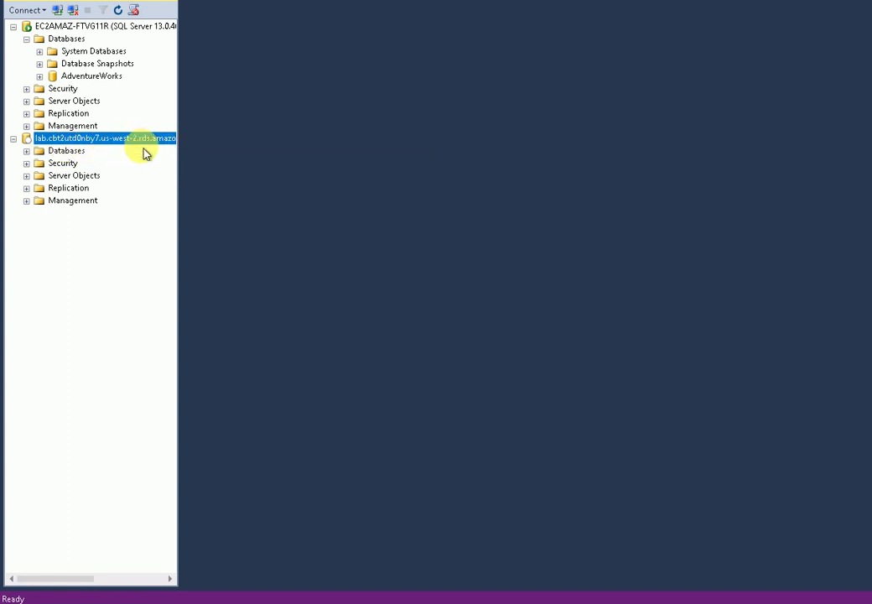
- Expand the RDS server's Databases folder, showing only rdsadmin, and open its context menu
click(26, 151)
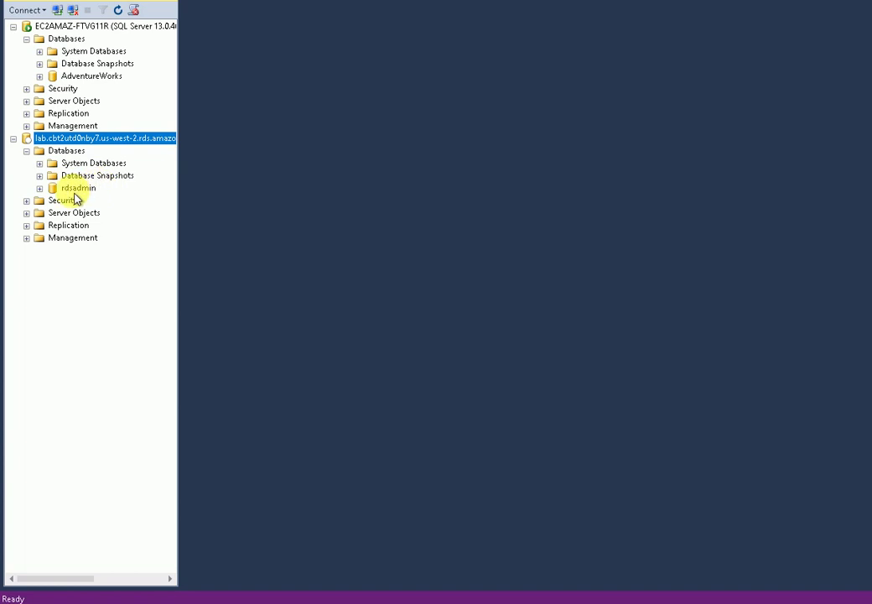
click(65, 153)
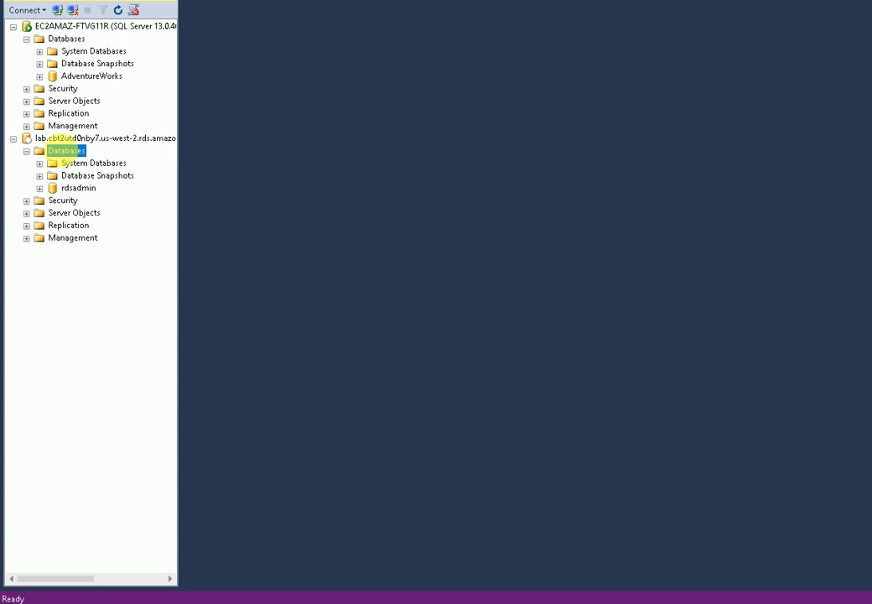
right_click(65, 151)
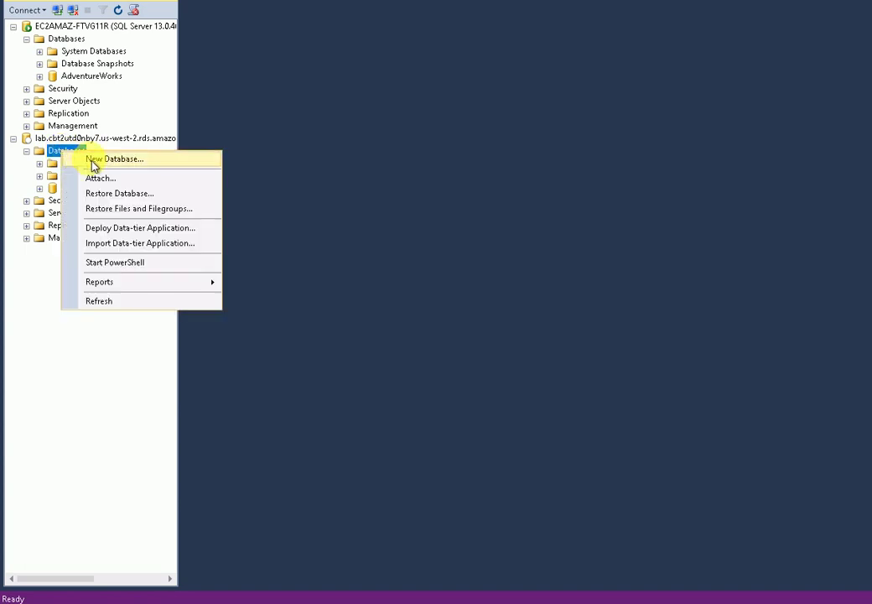
- Create a new database named 'Adventure' on the RDS server and expand it
click(94, 159)
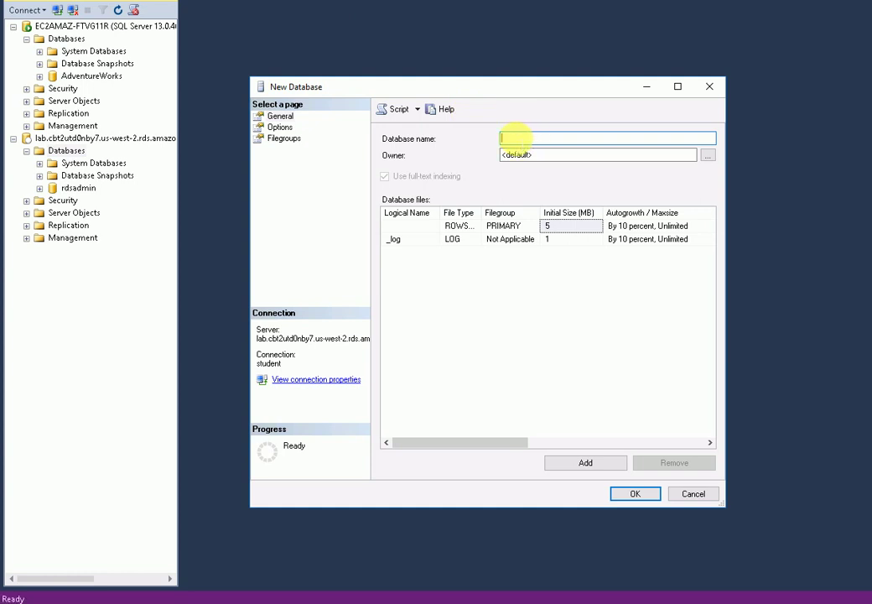
text(Adve)
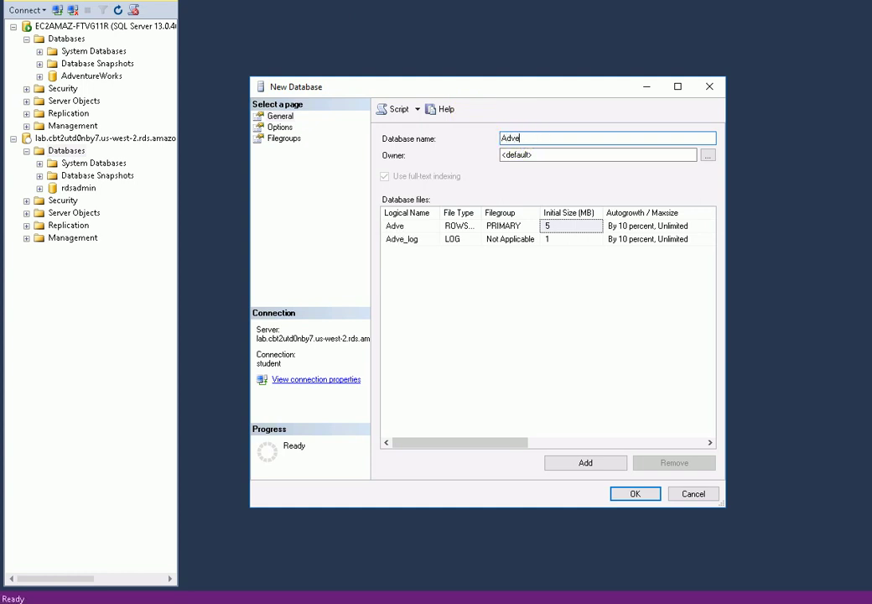
text(nture)
click(635, 494)
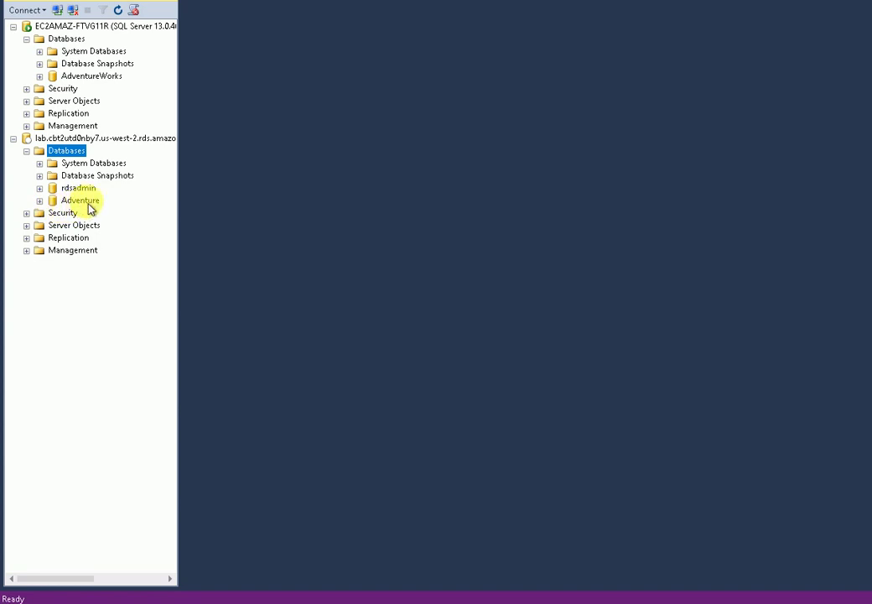
click(39, 200)
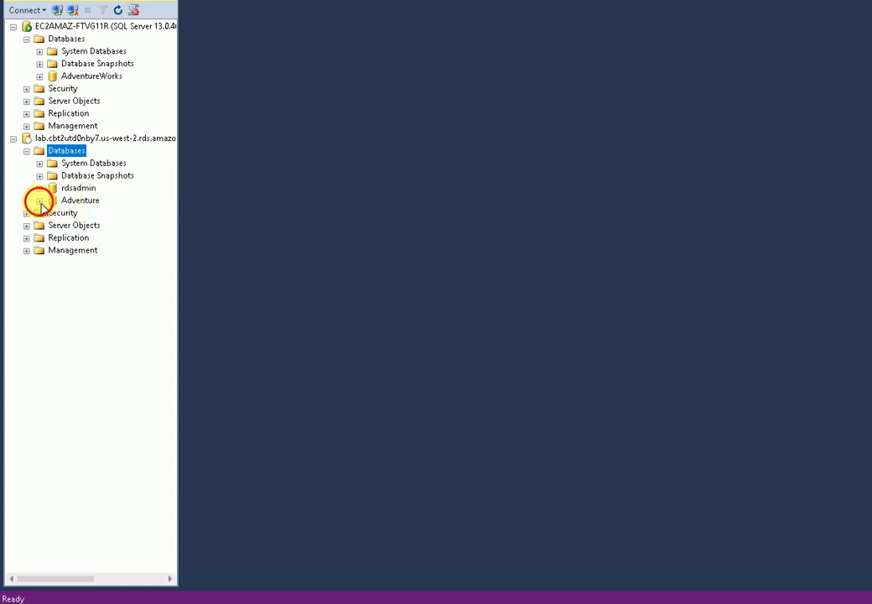
- Compare Adventure's empty Tables with AdventureWorks' SalesLT tables, closing the stray New Database dialog
click(53, 226)
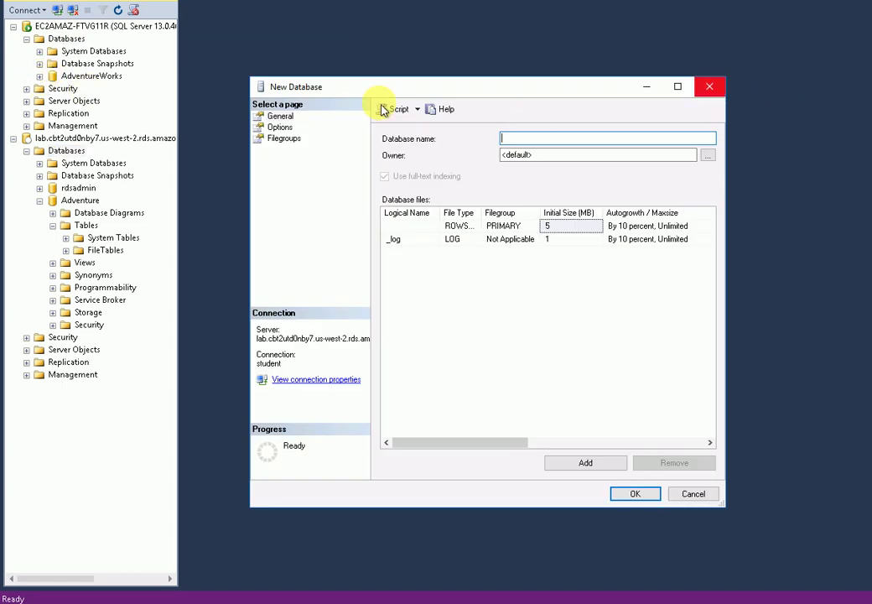
click(710, 88)
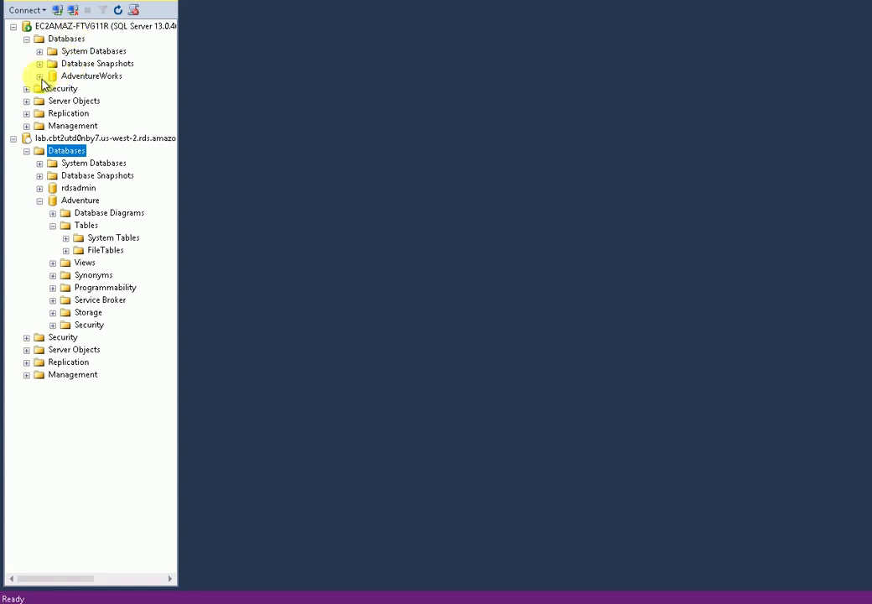
click(40, 77)
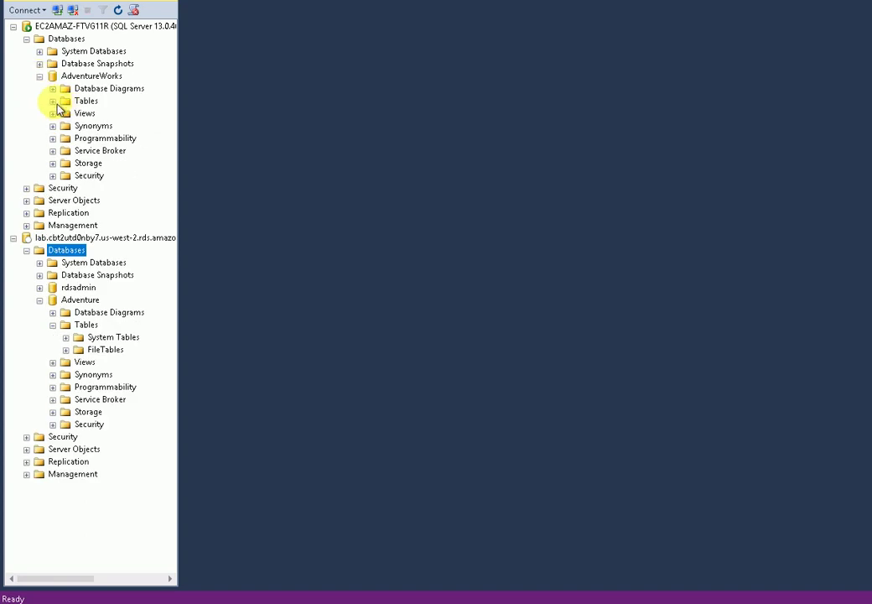
click(53, 101)
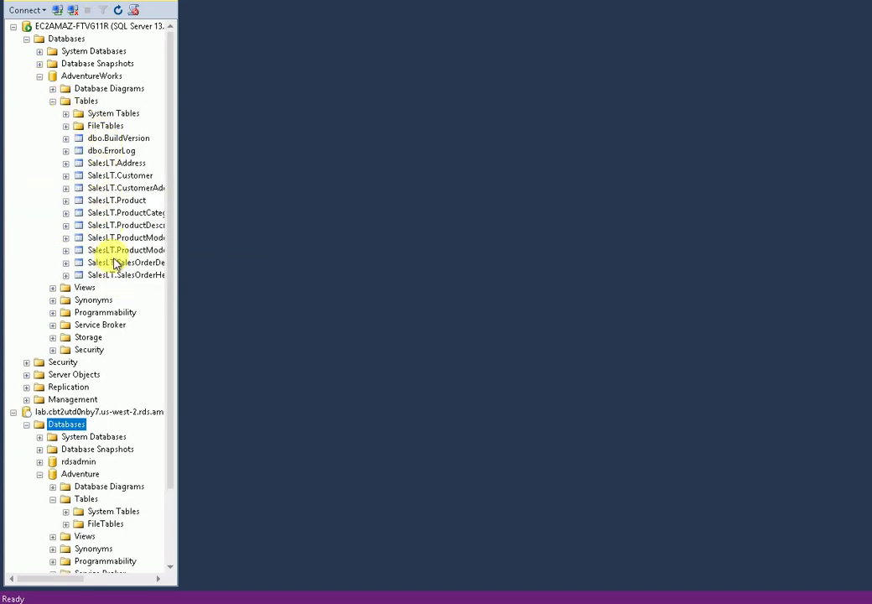
click(39, 77)
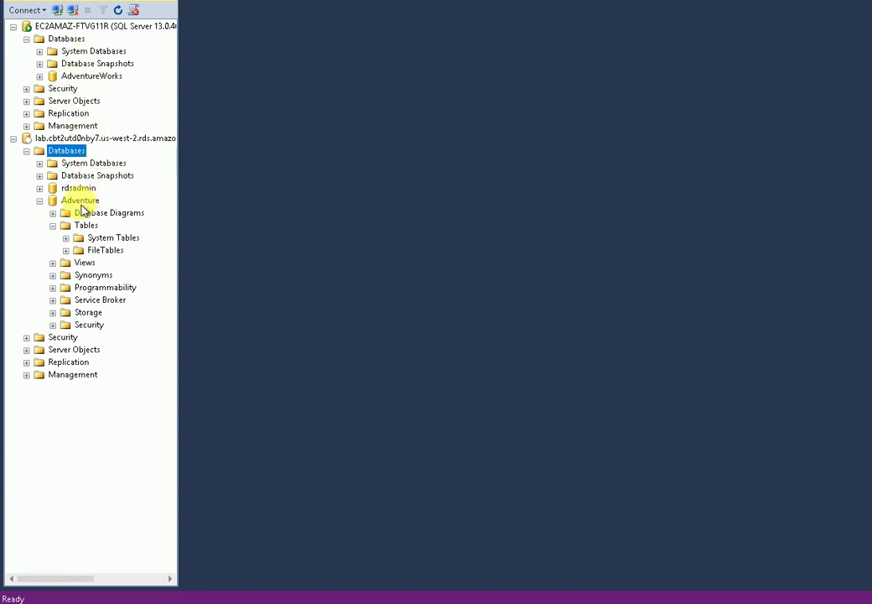
- Launch Export Data from the AdventureWorks database and move past the wizard's Welcome page
click(88, 76)
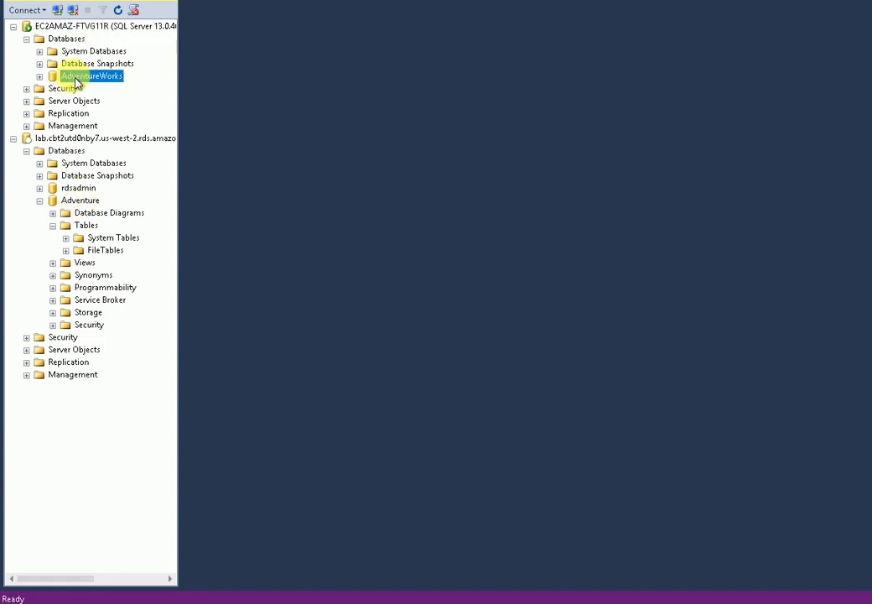
right_click(75, 79)
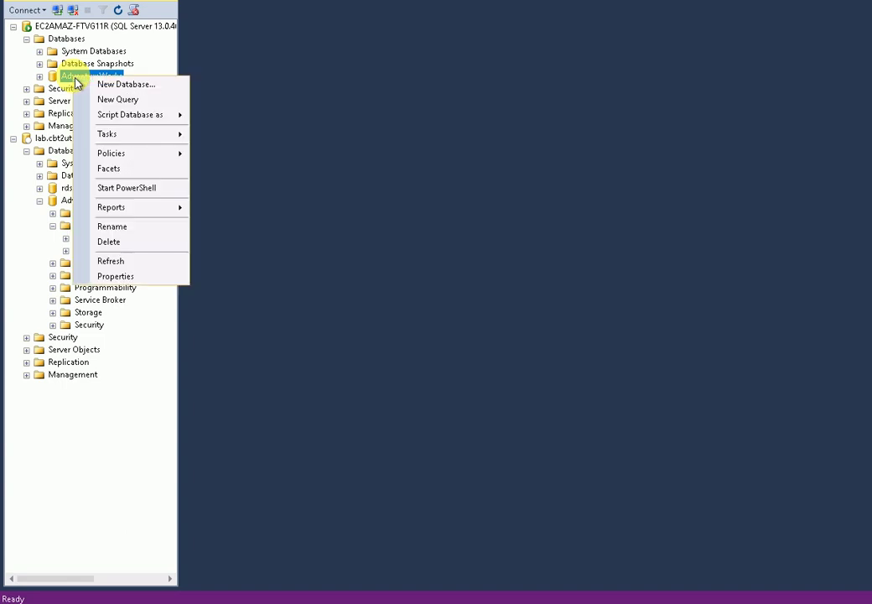
mouse_move(113, 140)
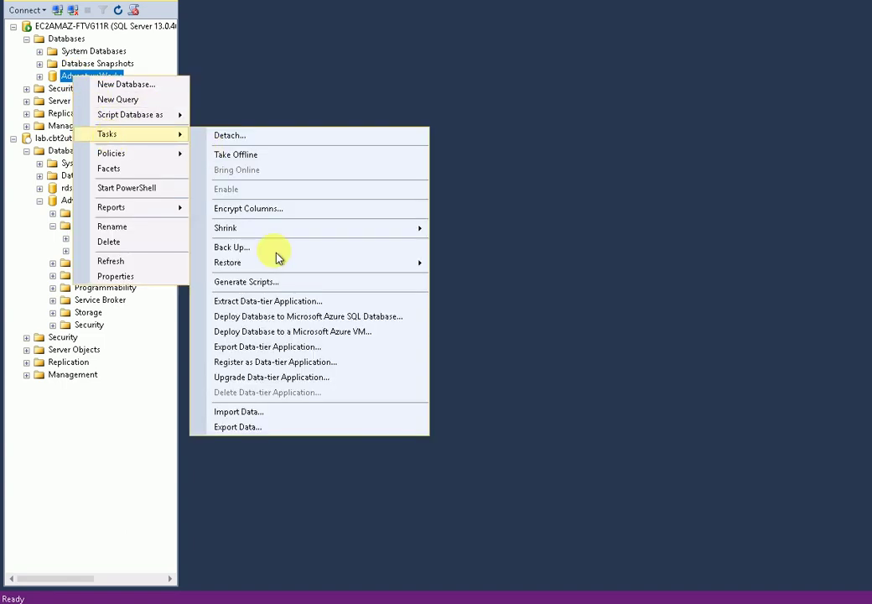
click(240, 429)
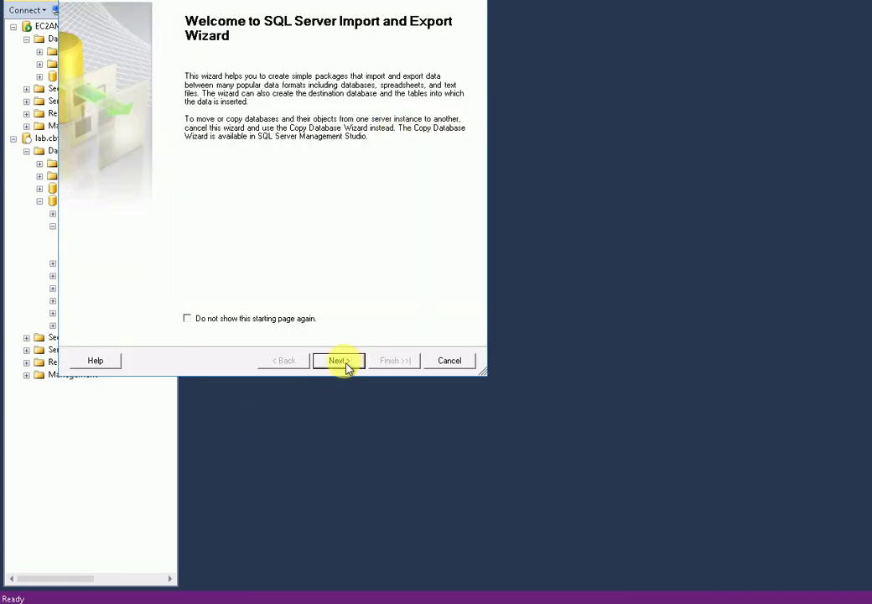
click(339, 361)
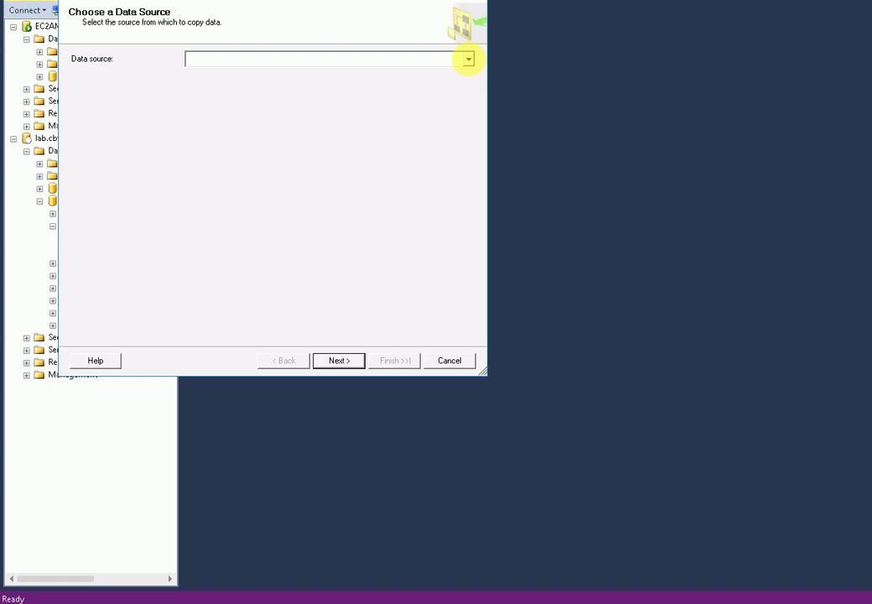
- Set the source to SQL Server Native Client 11.0, server EC2AMAZ-FTVG11R, database AdventureWorks
click(468, 58)
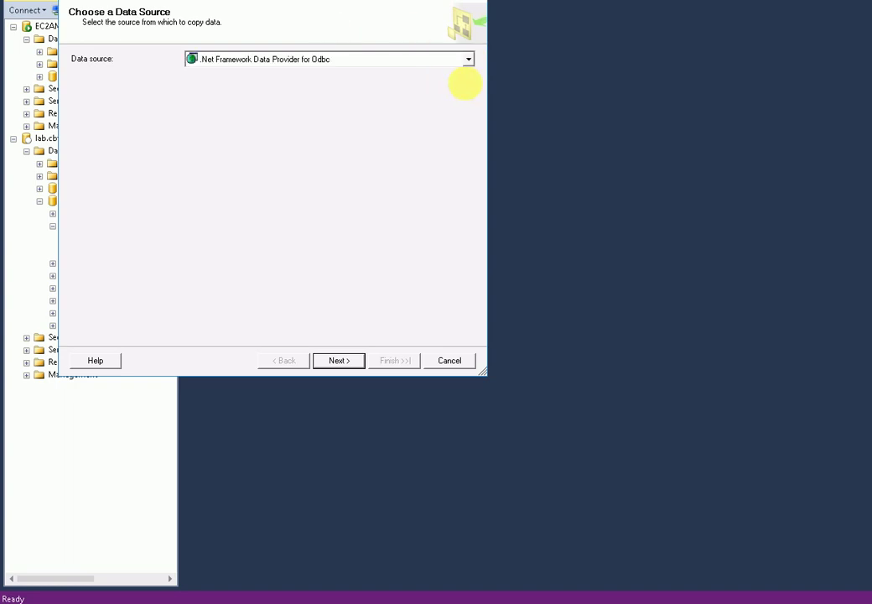
click(468, 58)
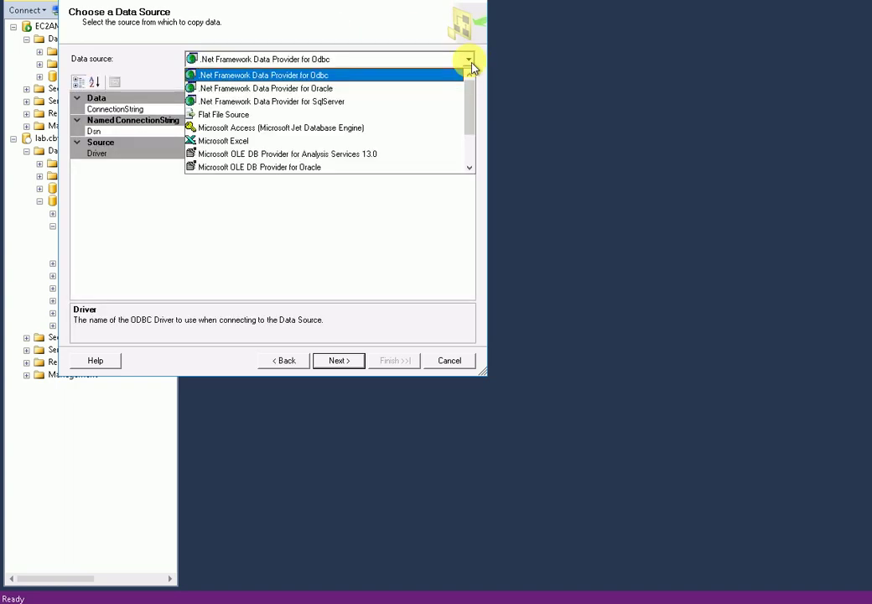
click(471, 59)
click(467, 59)
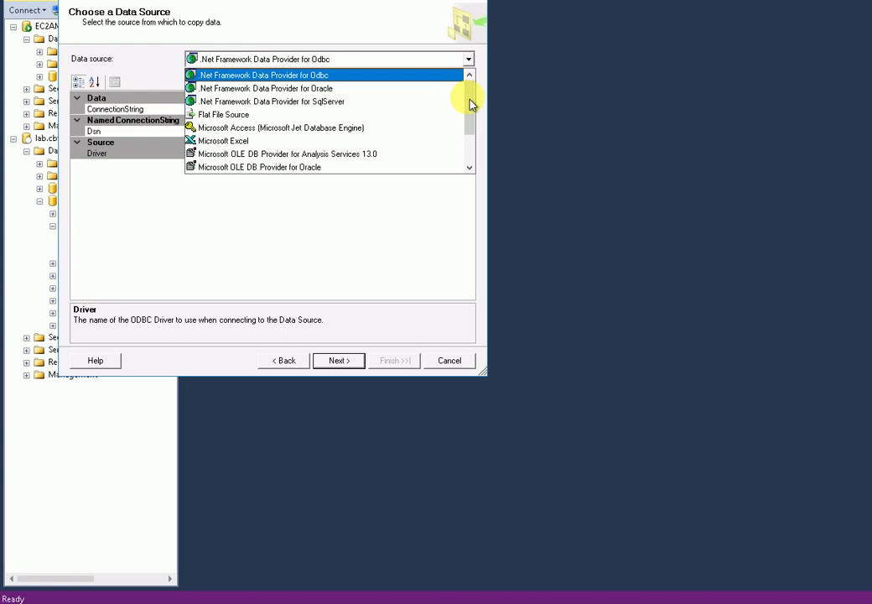
click(471, 170)
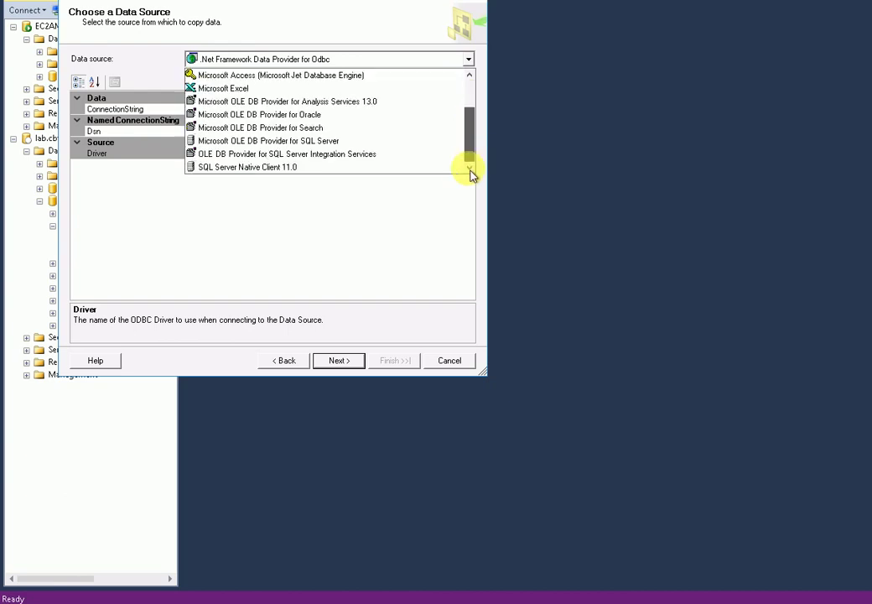
click(270, 170)
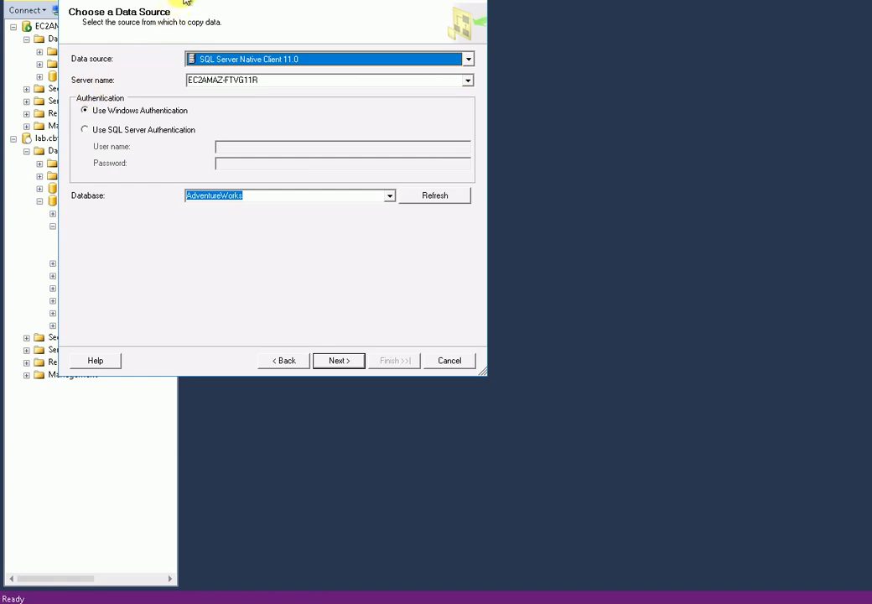
drag(186, 2, 326, 89)
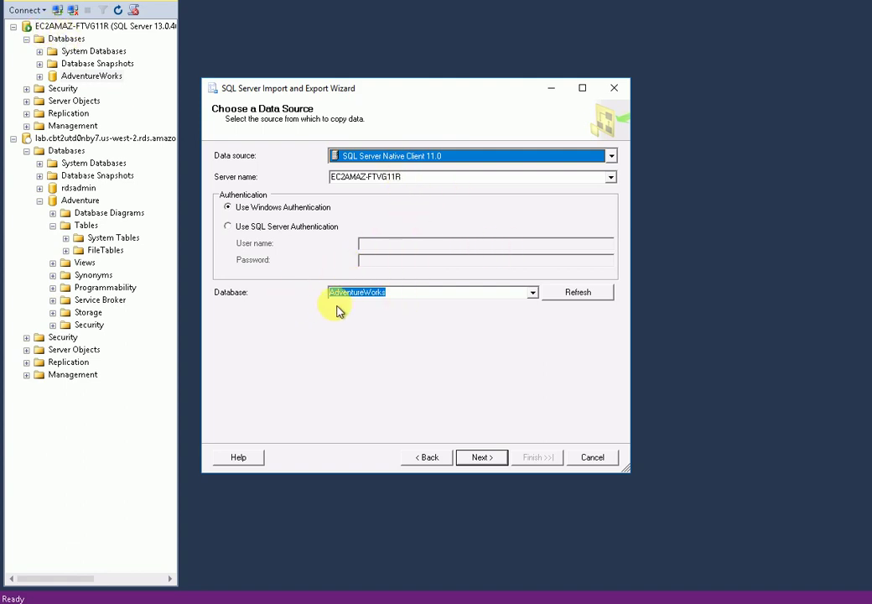
click(485, 457)
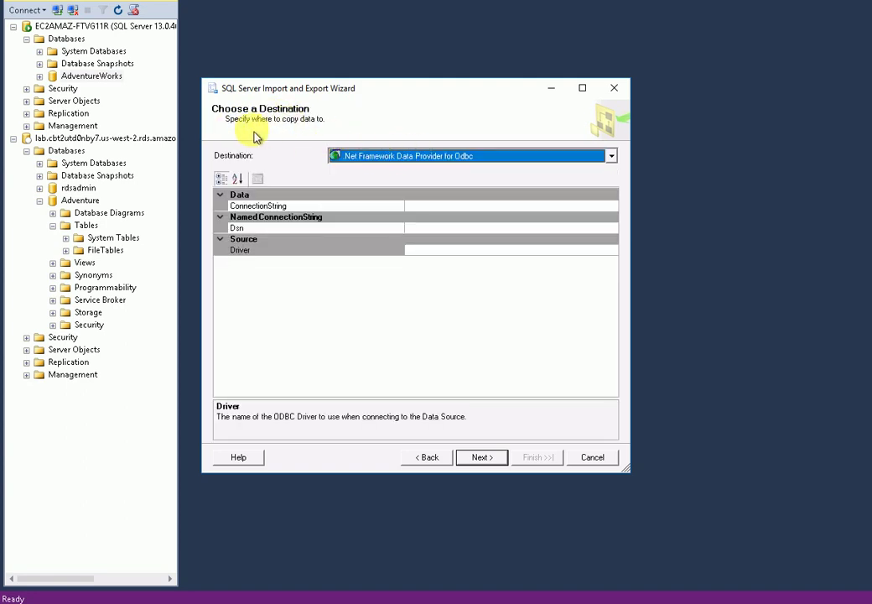
- Set the destination to SQL Server Native Client 11.0 with the pasted RDS endpoint as server name
click(453, 163)
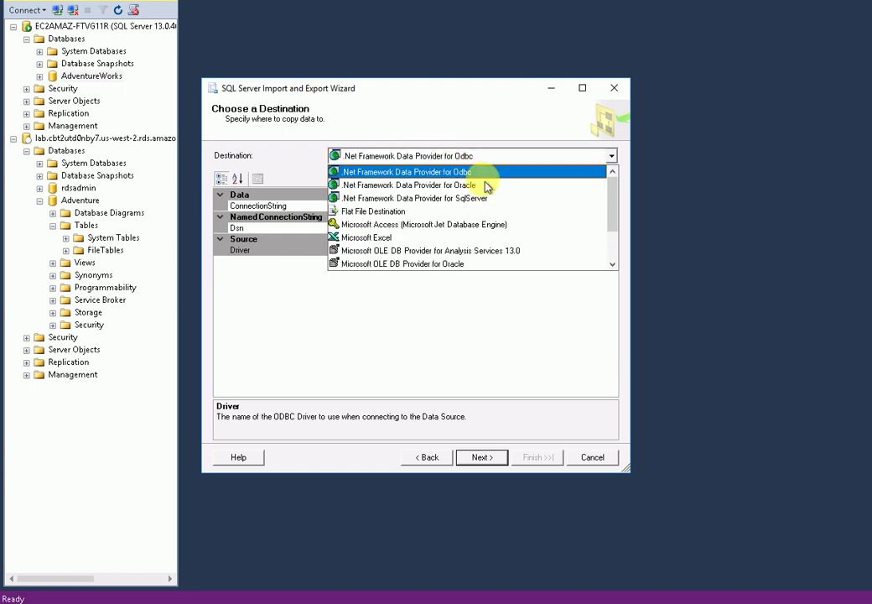
scroll(612, 256, down, 2)
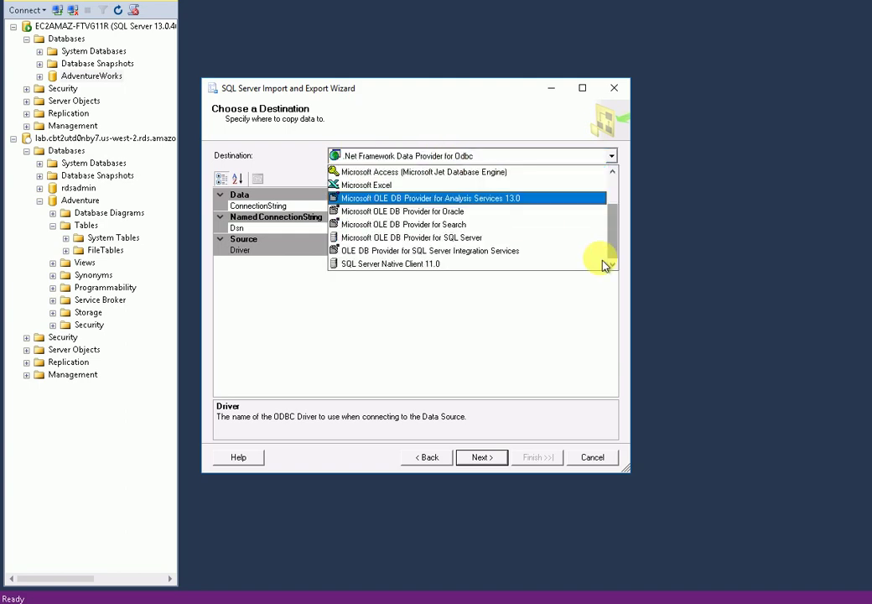
click(437, 265)
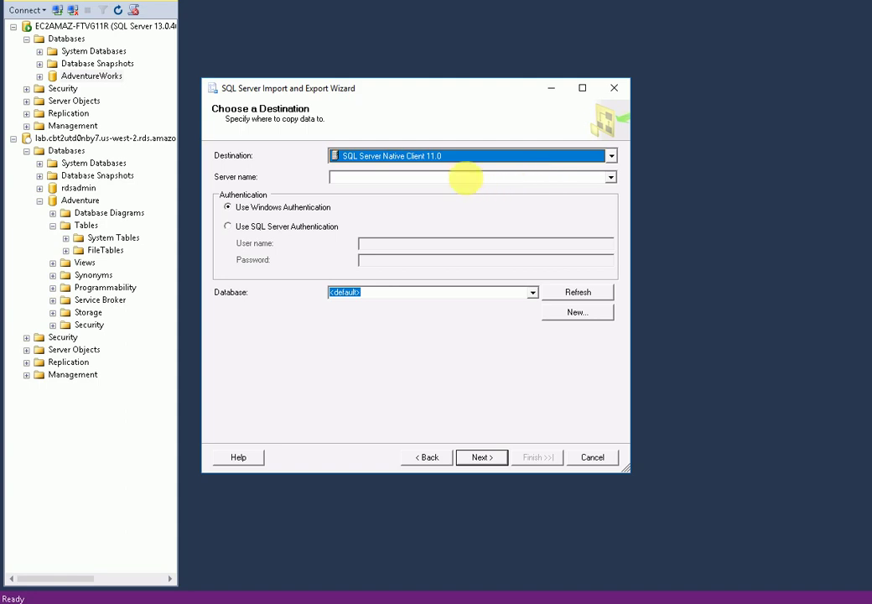
click(465, 177)
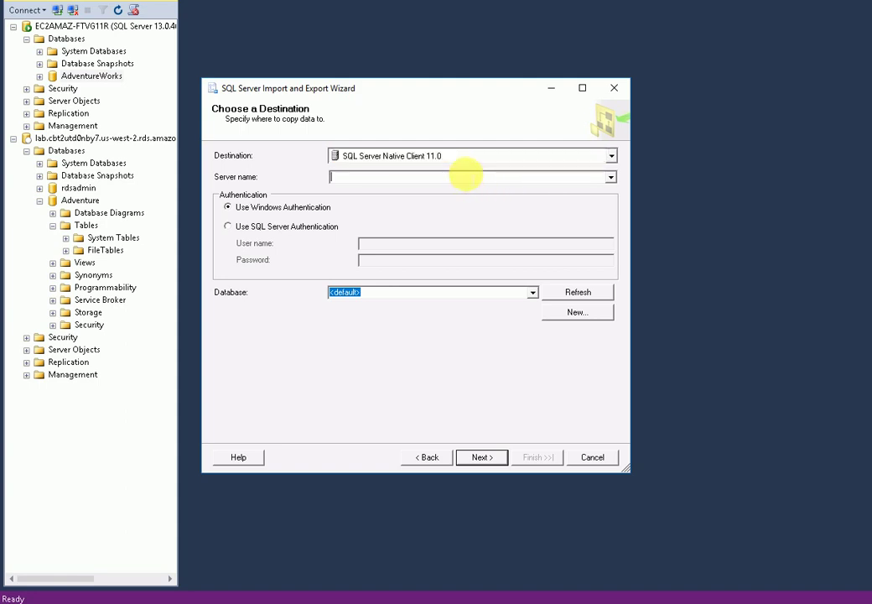
text(lab.cbt2utd0nby7.us-west-2.rds.amazonaws.com)
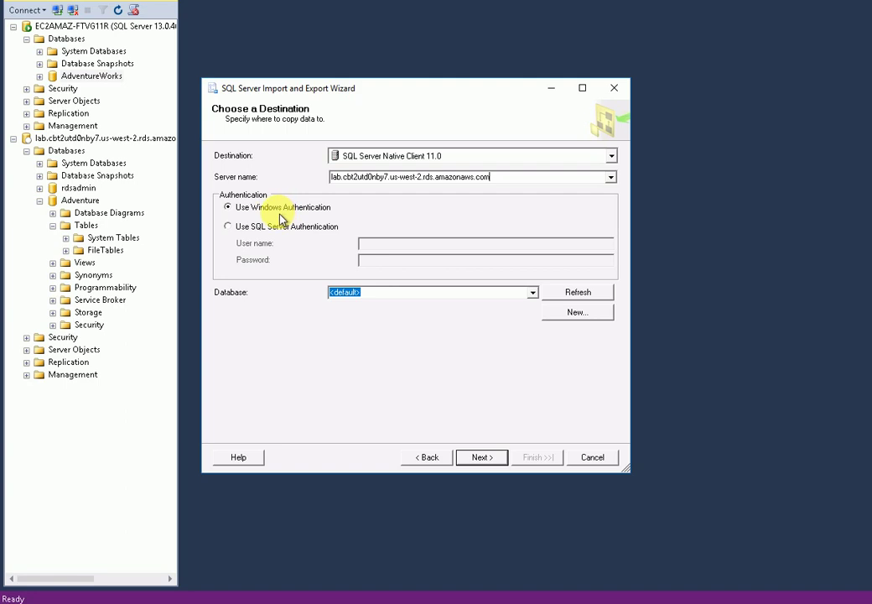
- Sign in with SQL Server Authentication using the account credentials and choose the Adventure database
click(229, 228)
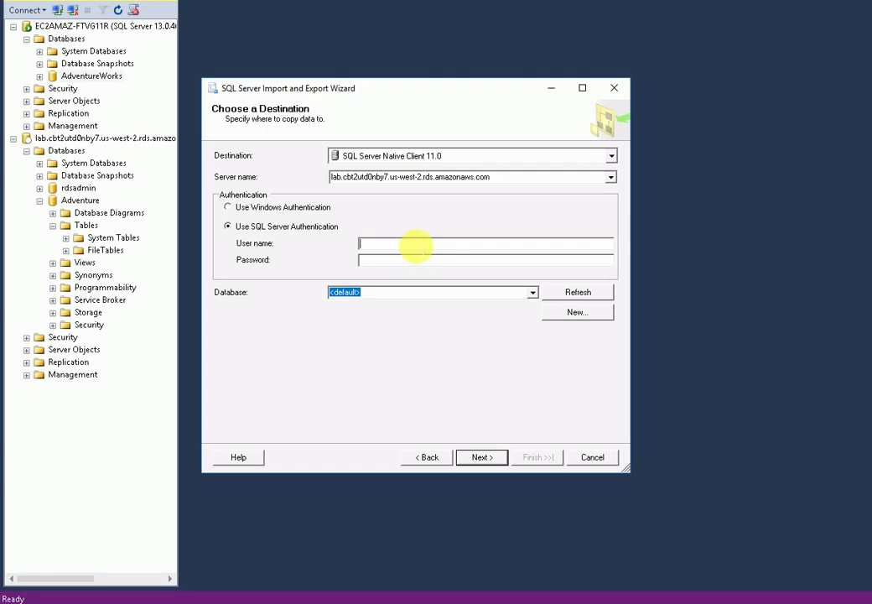
text(a)
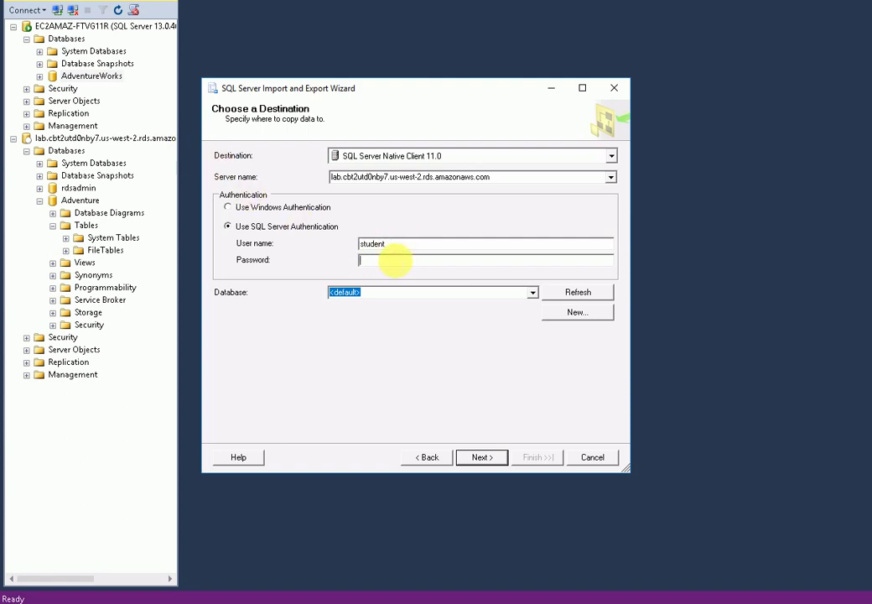
text(*)
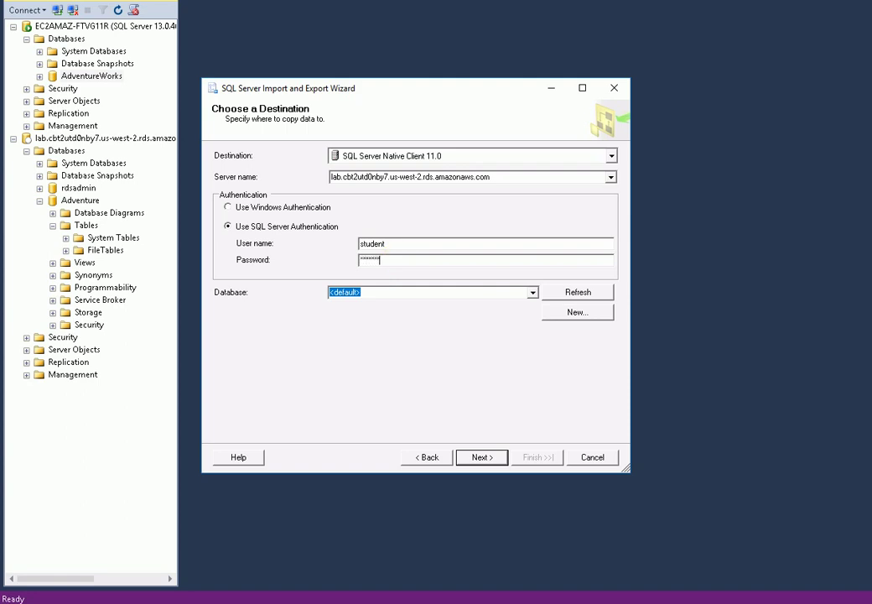
click(535, 297)
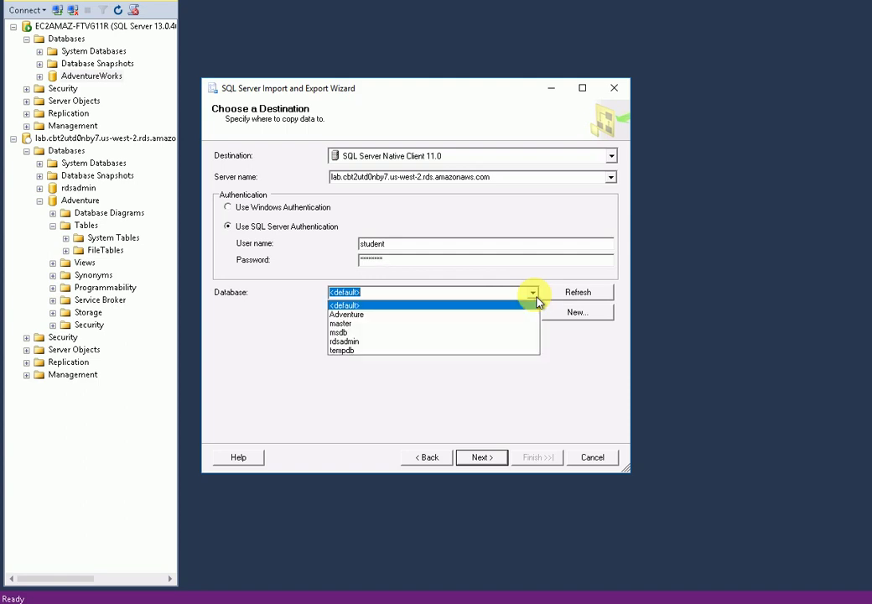
click(355, 315)
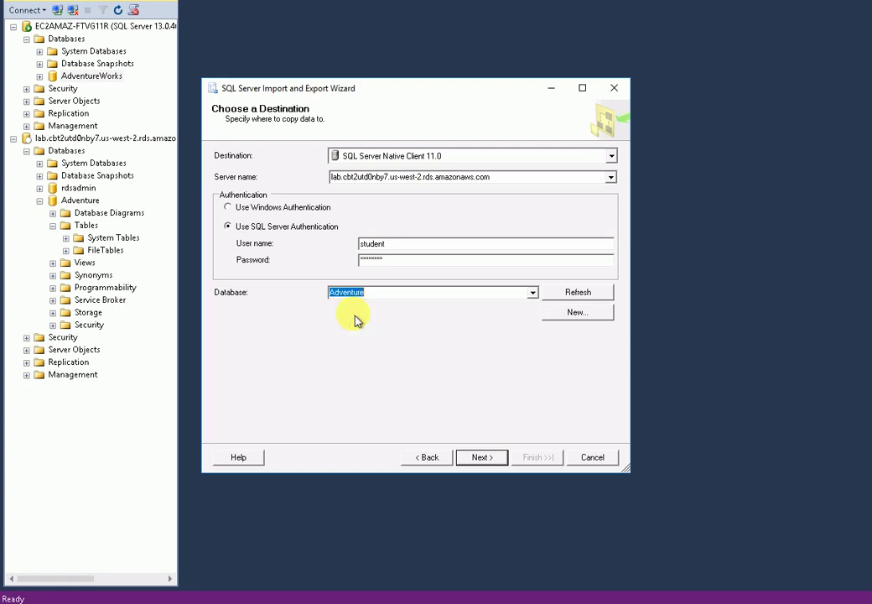
click(481, 460)
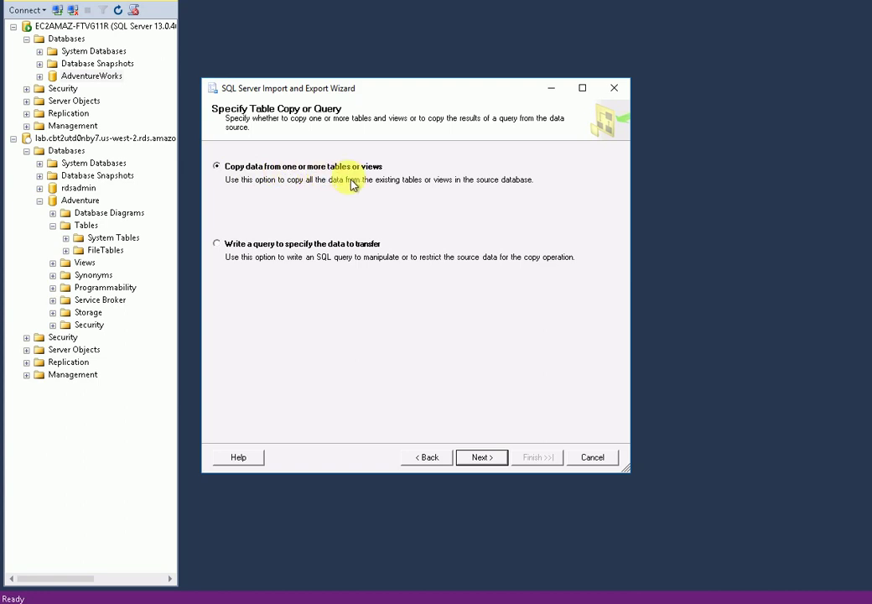
- Choose to copy whole tables and select all 15 AdventureWorks tables and views
click(483, 459)
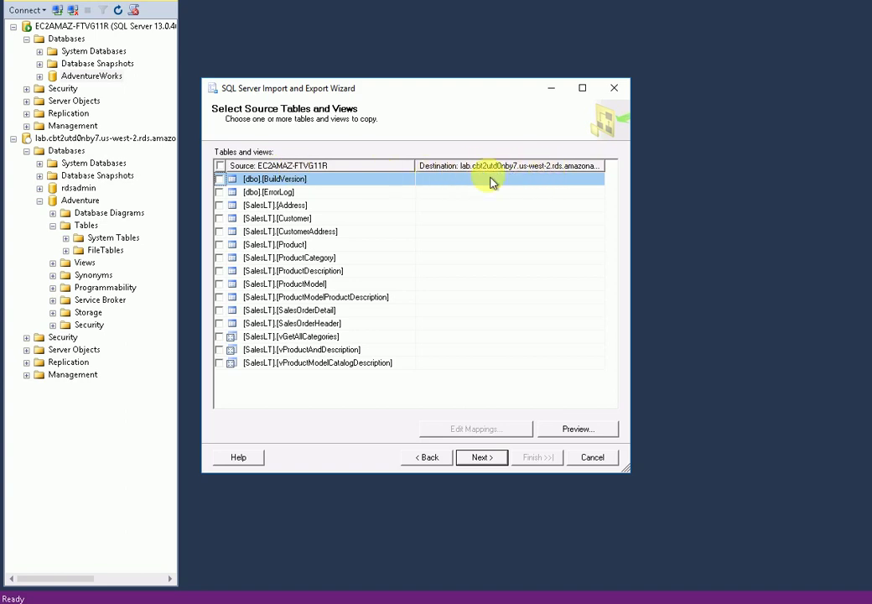
click(220, 166)
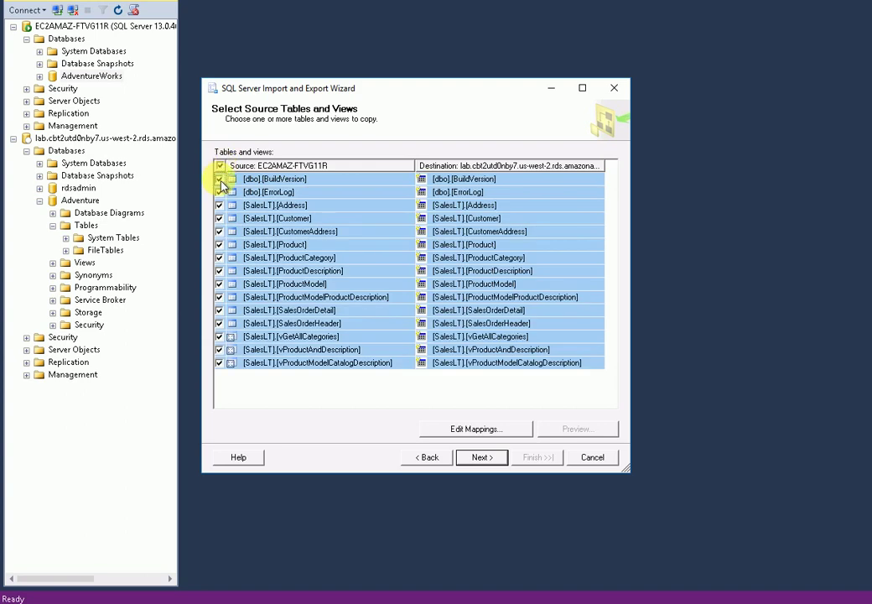
click(221, 180)
click(221, 179)
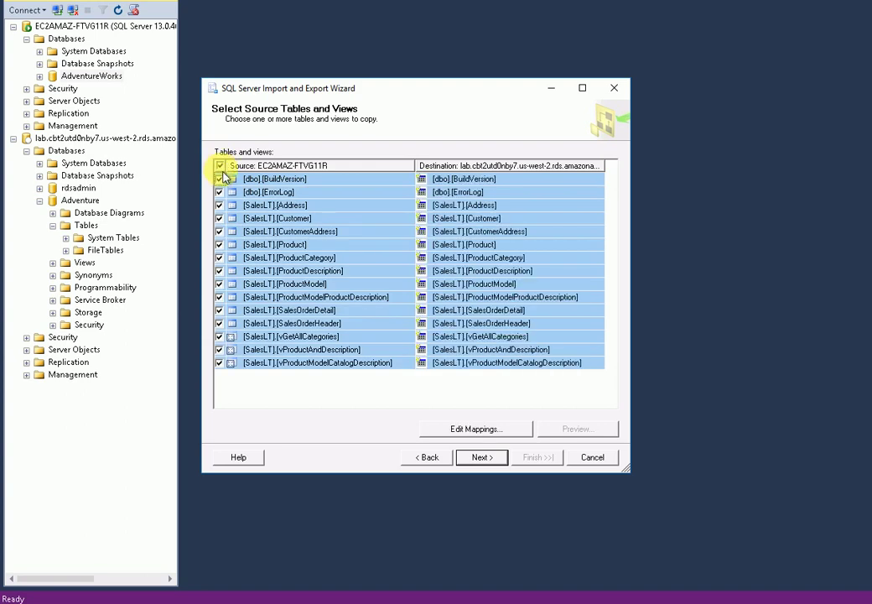
click(221, 260)
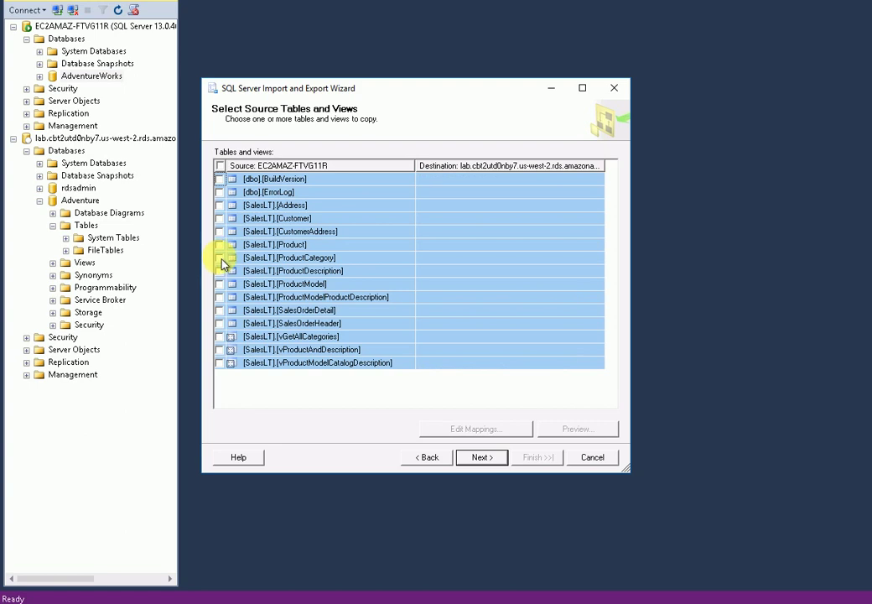
click(219, 288)
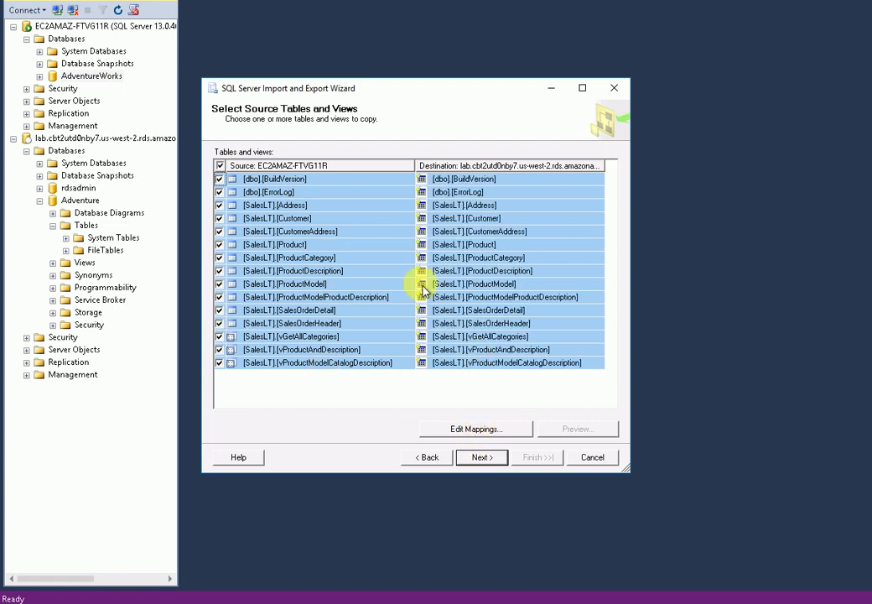
- Leave the column mappings unchanged and continue to Save and Run Package
click(489, 432)
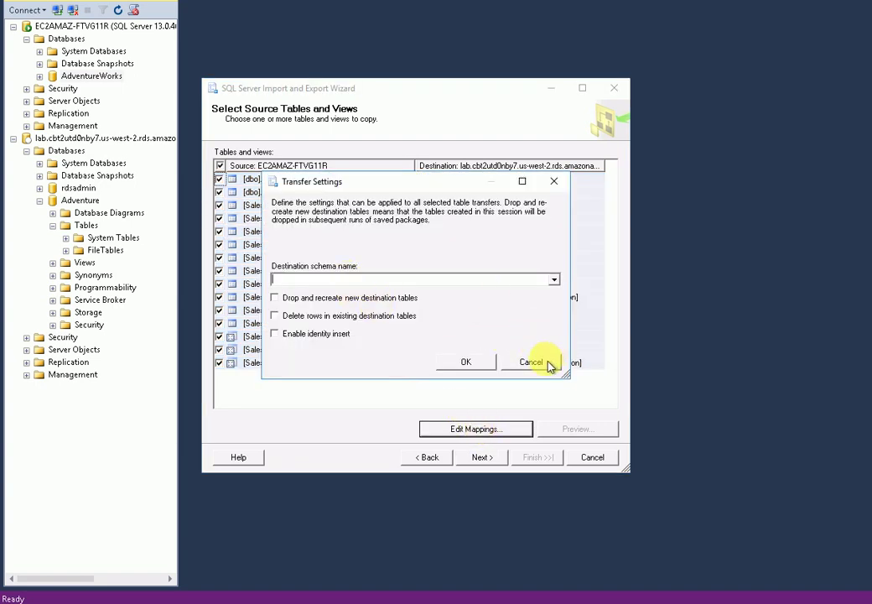
click(549, 365)
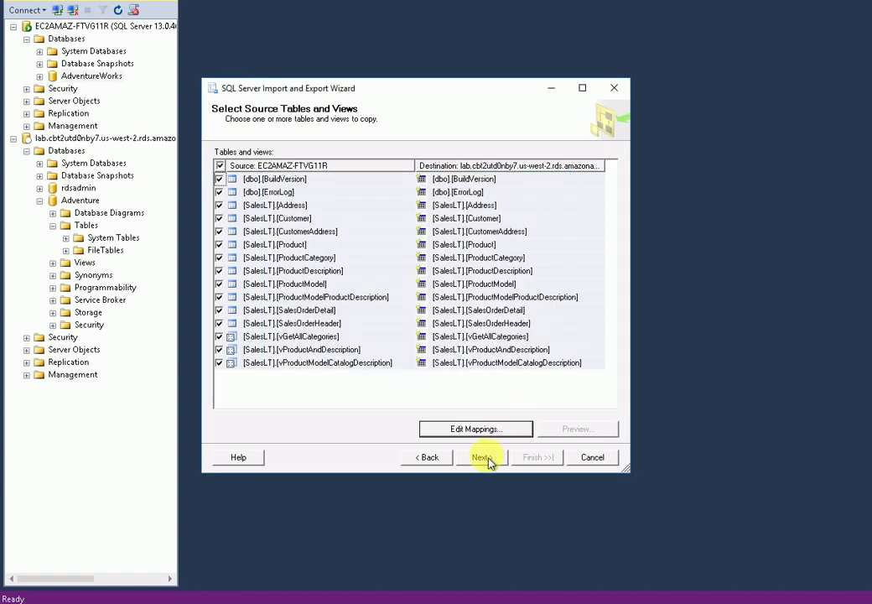
click(484, 457)
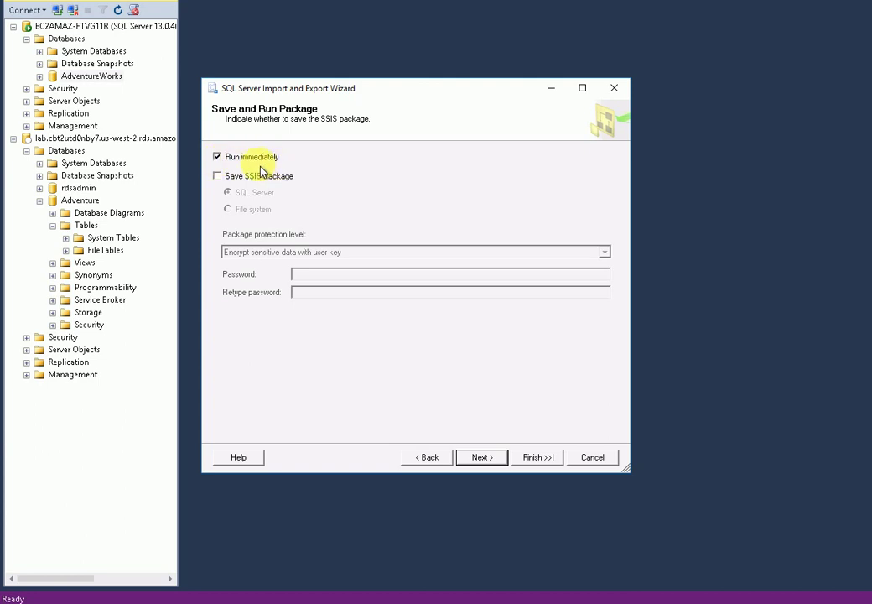
- Review the summary of planned table copies and finish to run the export
click(484, 462)
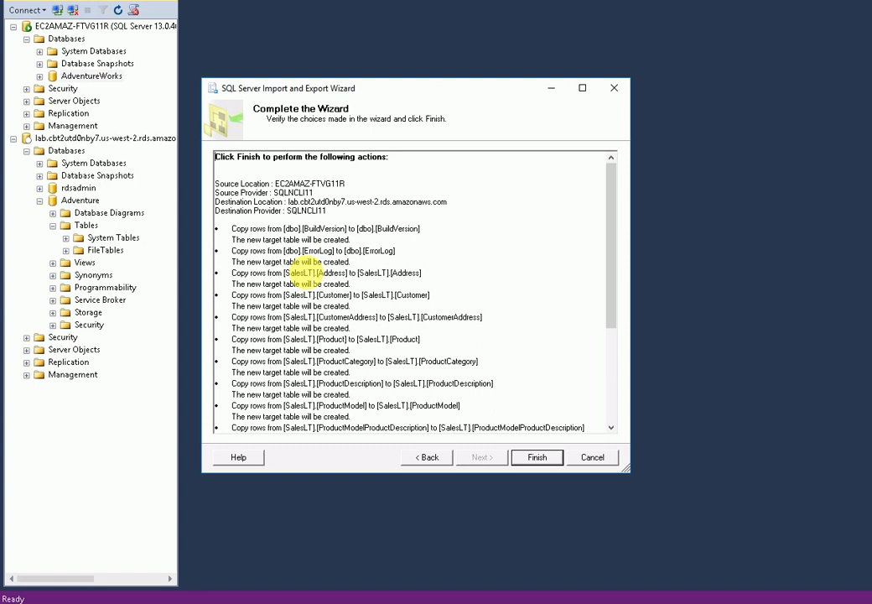
scroll(302, 272, down, 5)
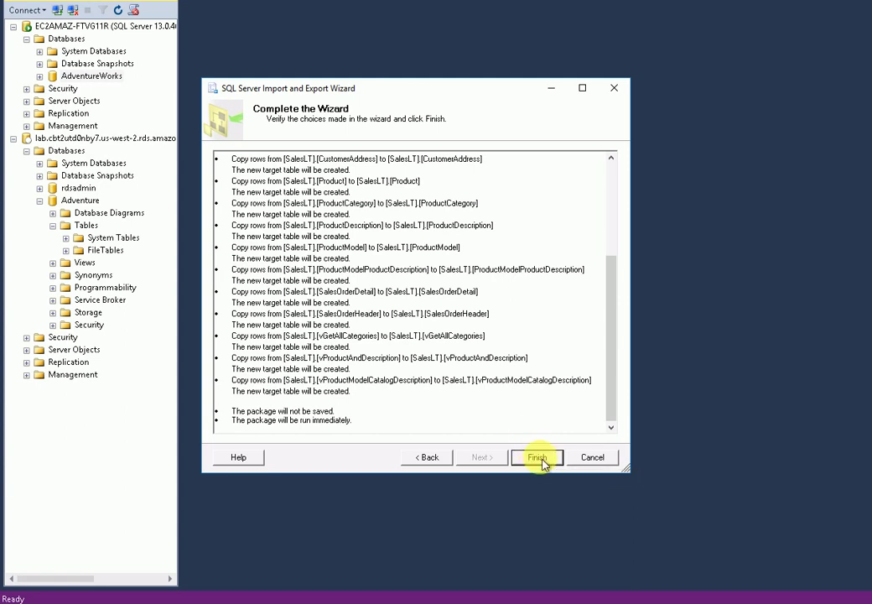
click(538, 460)
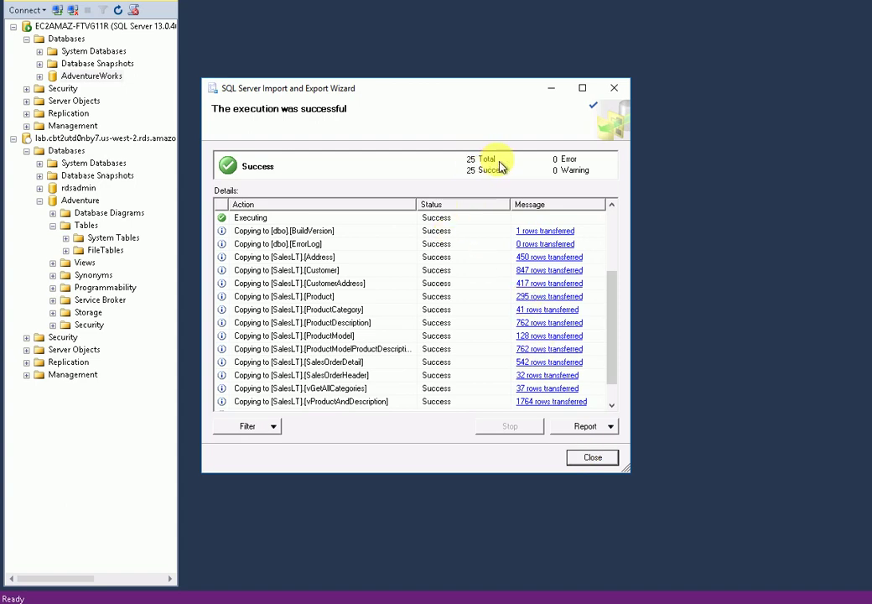
- Close the wizard, refresh the Adventure database and expand its Tables folder
click(593, 459)
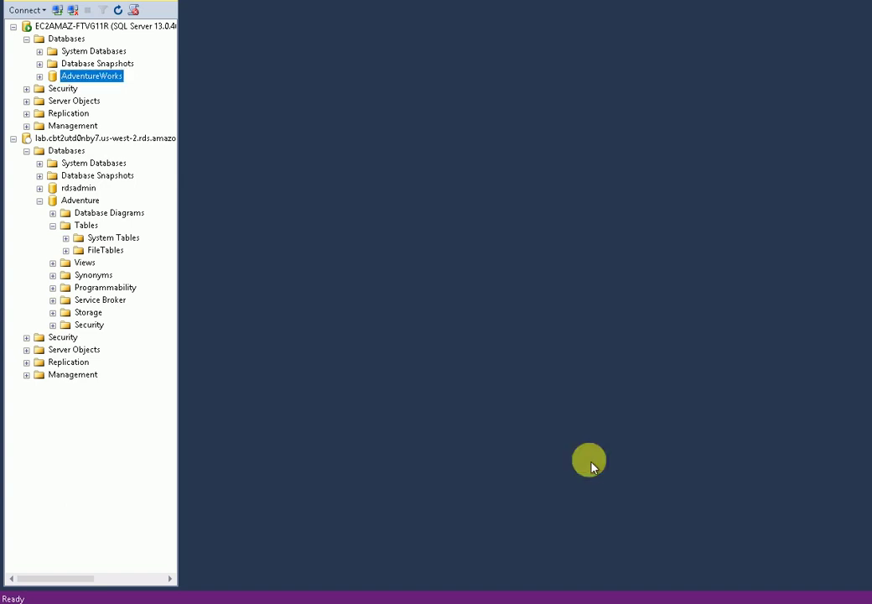
click(41, 201)
right_click(69, 201)
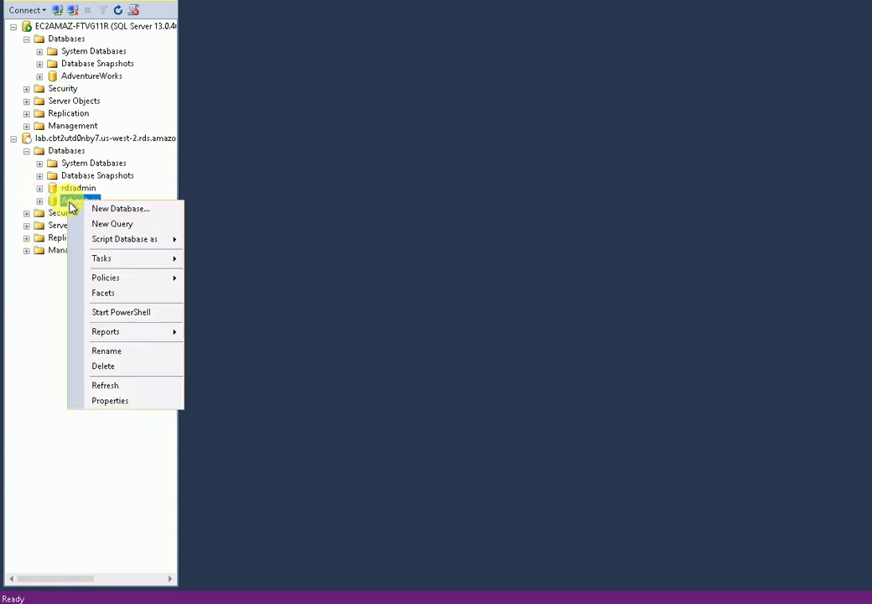
click(127, 388)
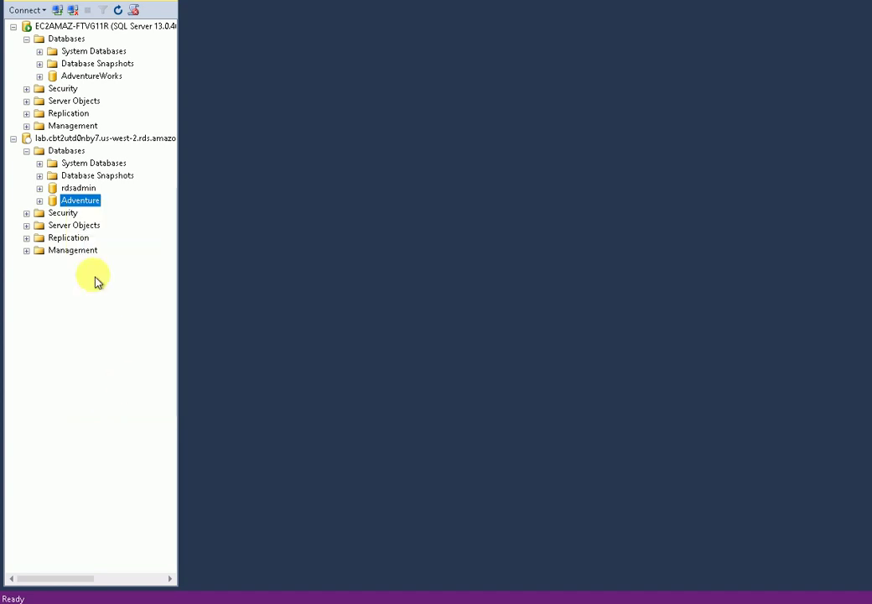
click(40, 202)
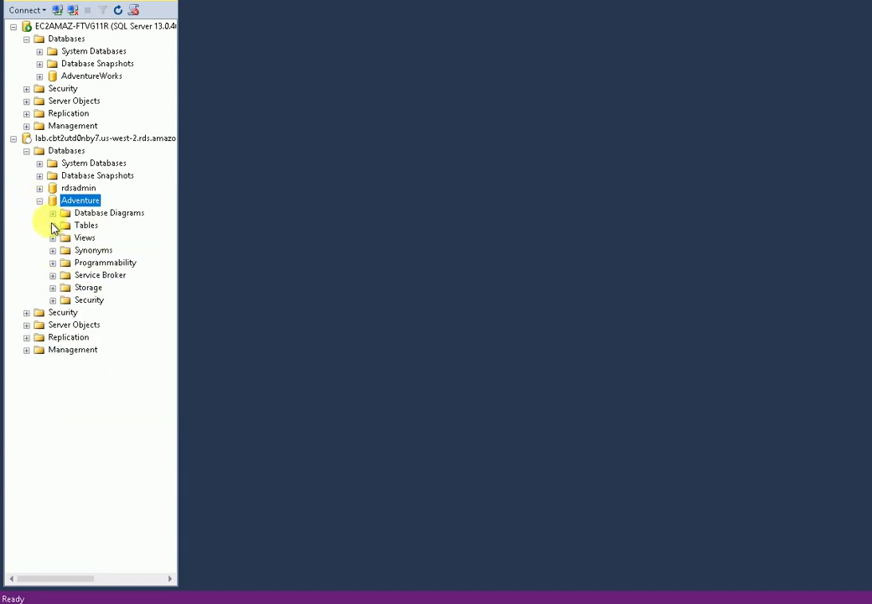
click(52, 226)
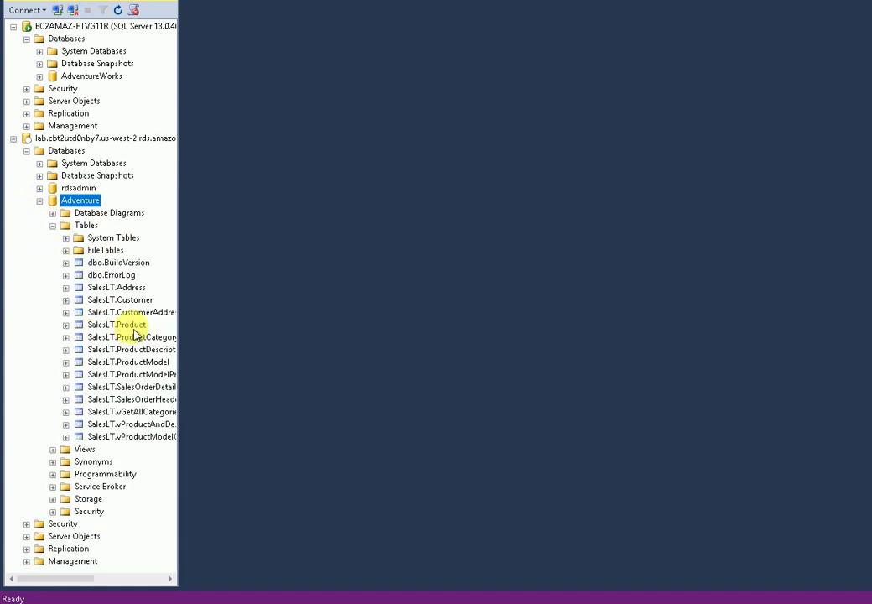
- Select the top 1000 rows of SalesLT.Customer in Adventure, showing 847 rows
click(132, 300)
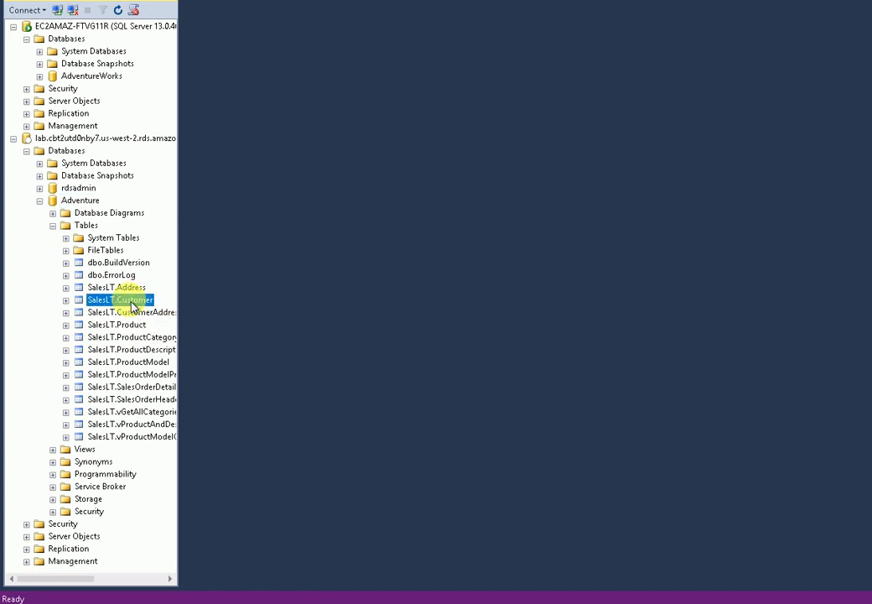
right_click(132, 307)
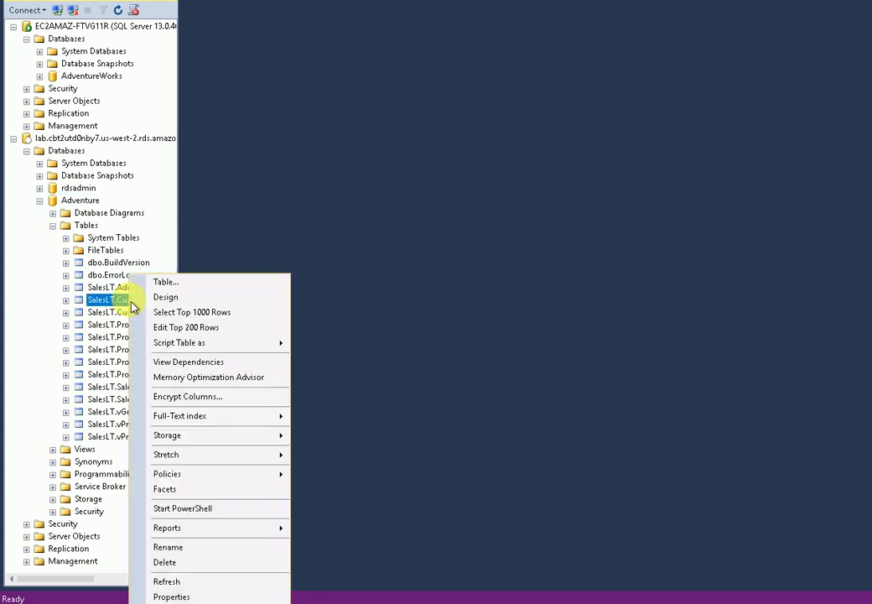
click(200, 315)
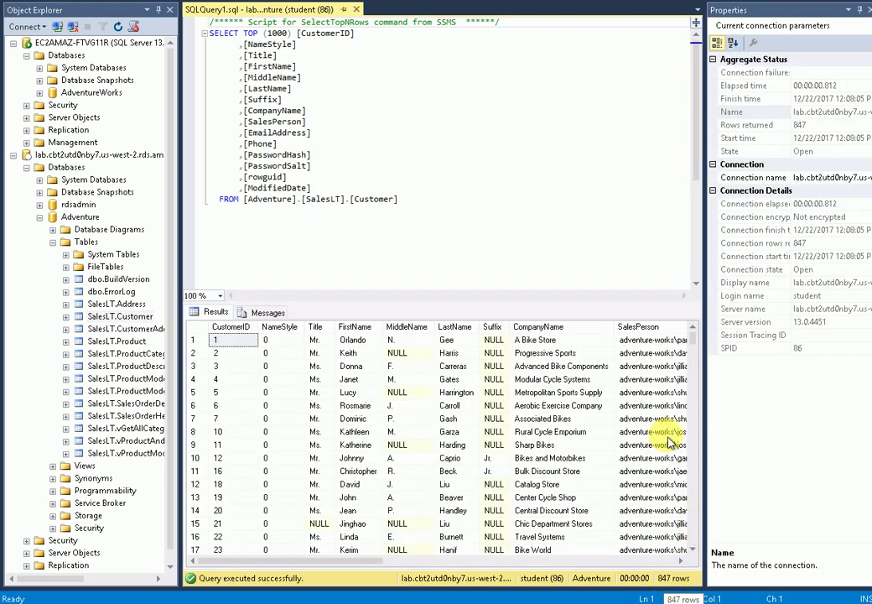
drag(696, 375, 685, 557)
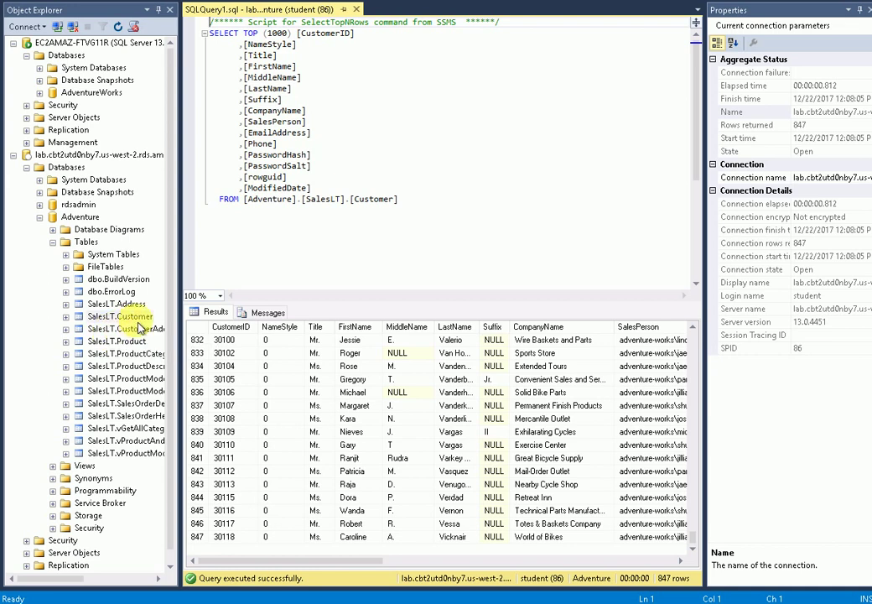
- Select the top 1000 rows of the source AdventureWorks SalesLT.Customer, also 847 rows
click(39, 93)
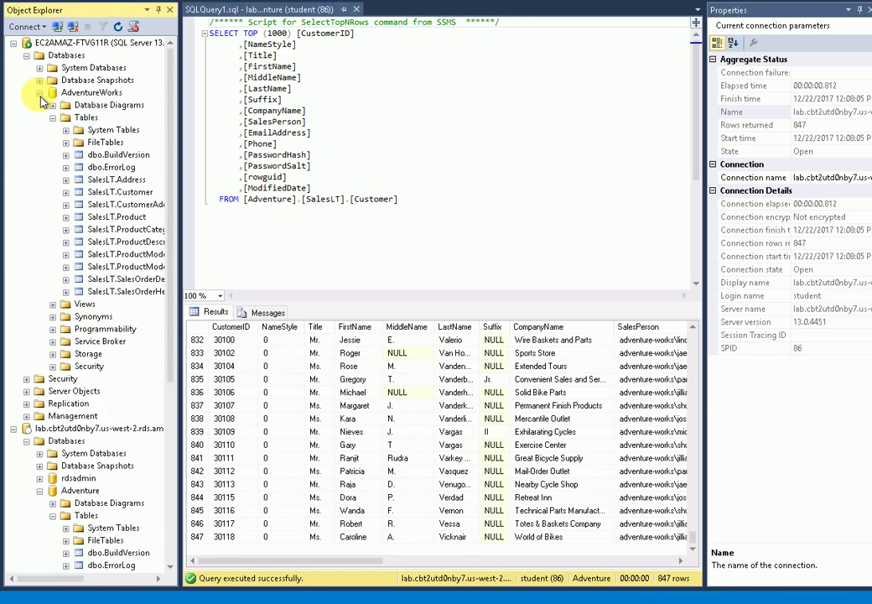
click(123, 199)
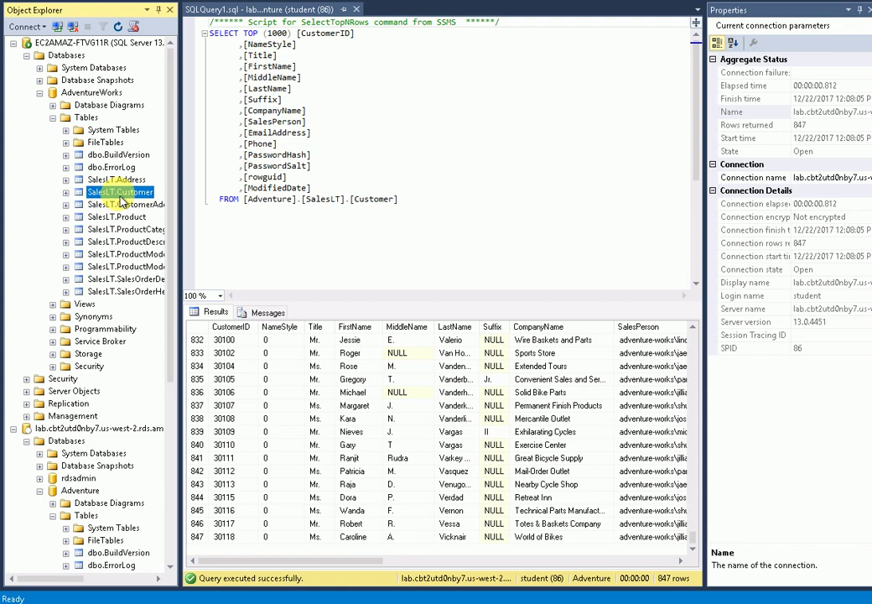
right_click(123, 199)
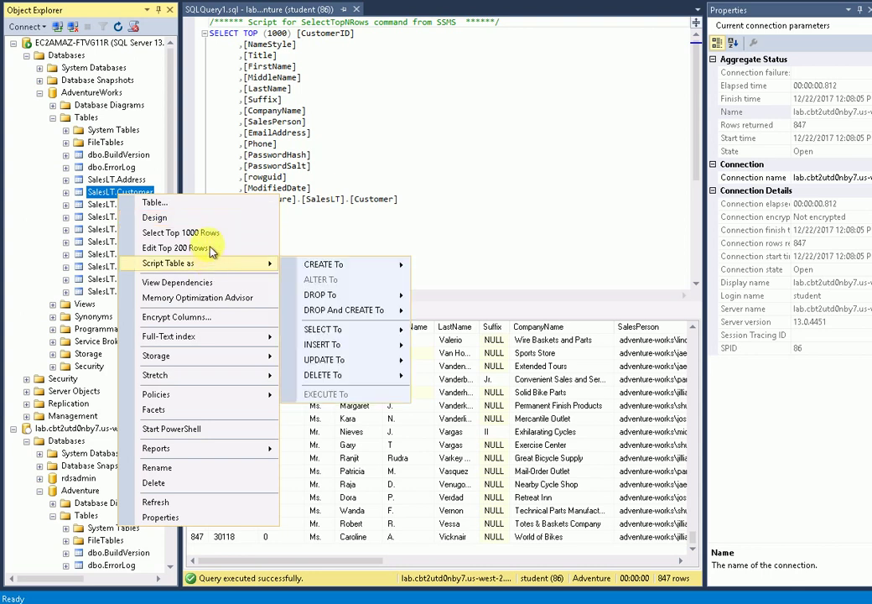
click(214, 235)
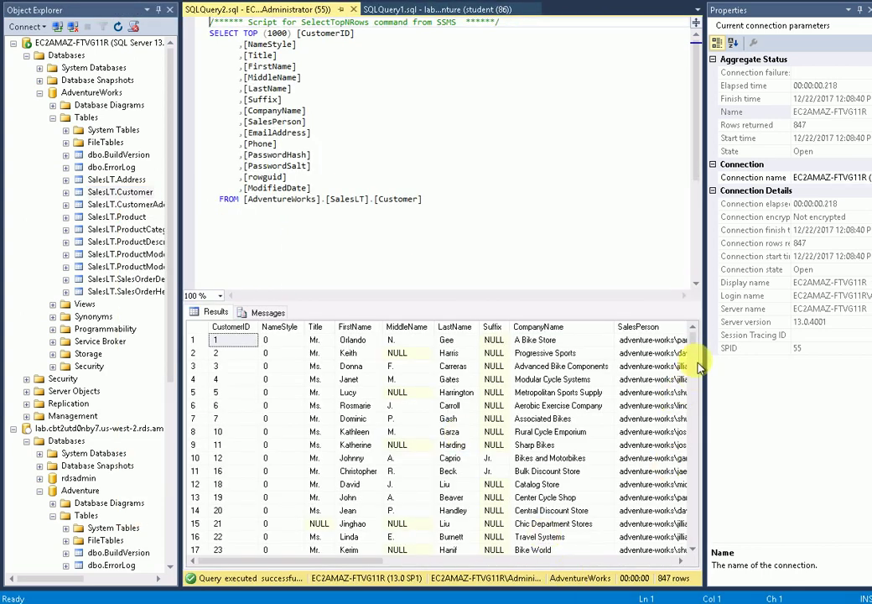
drag(695, 347, 691, 567)
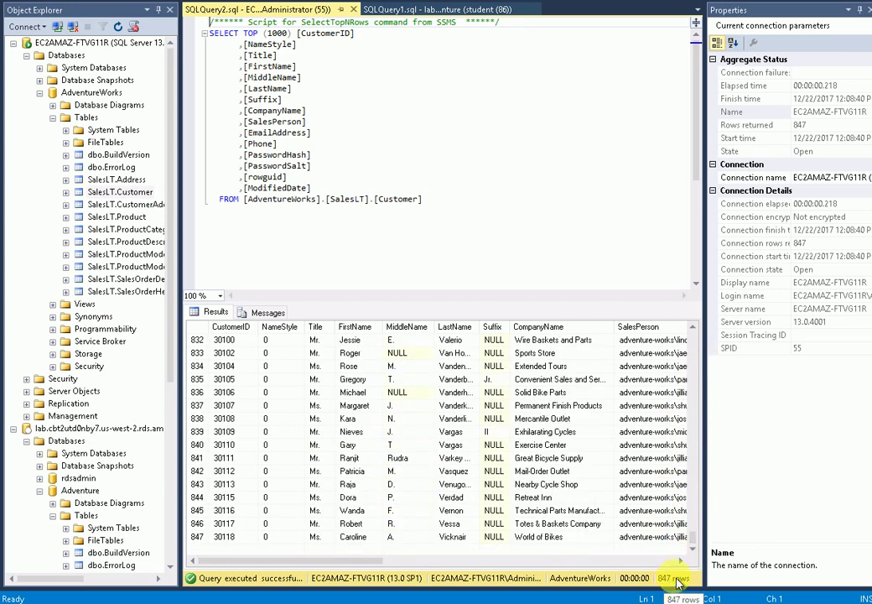